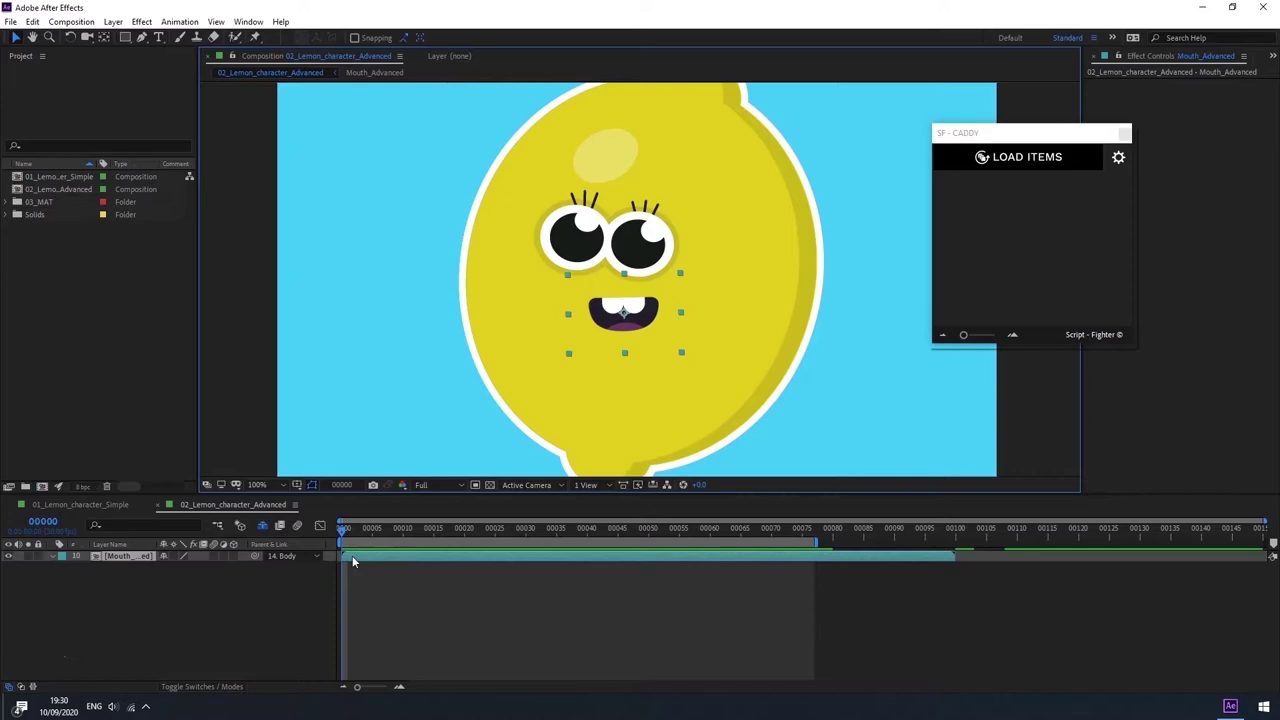
- Open the Mouth_Advanced composition and review its mouth-shape animations along the timeline
{"action": "double_click", "coordinate": [352, 555]}
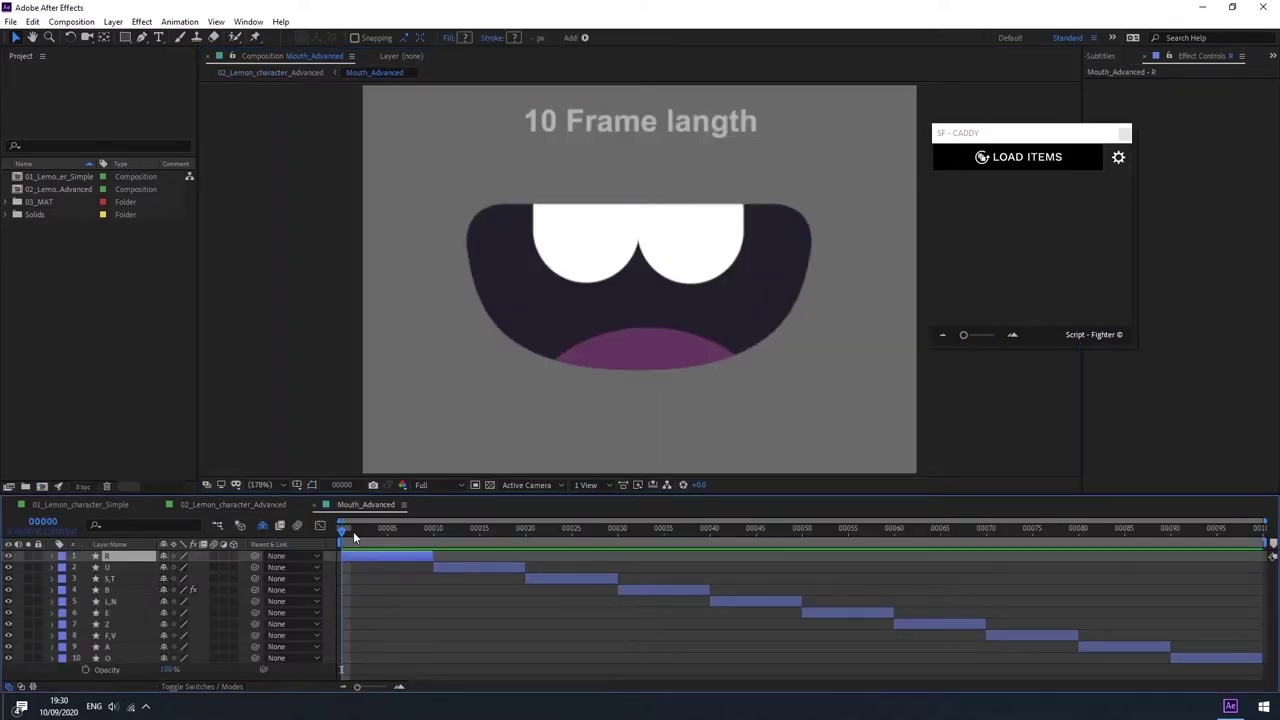
{"action": "key", "text": "space"}
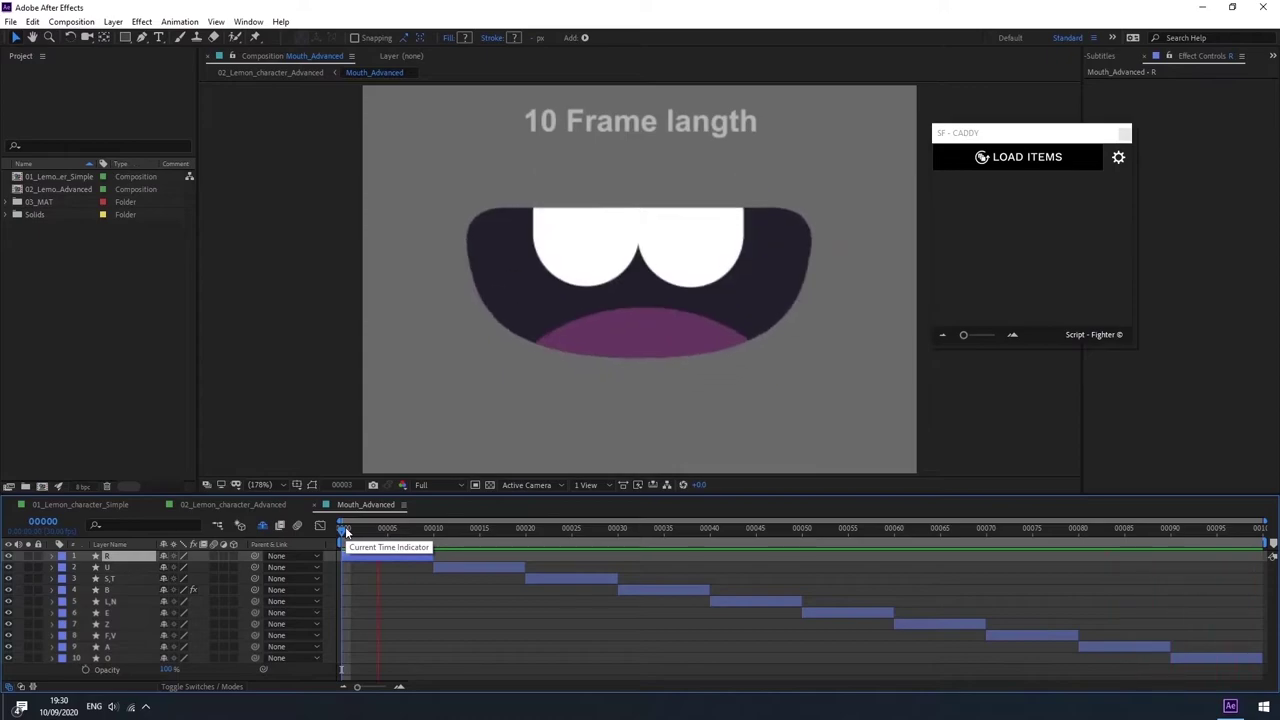
{"action": "left_click_drag", "start_coordinate": [345, 533], "coordinate": [516, 552]}
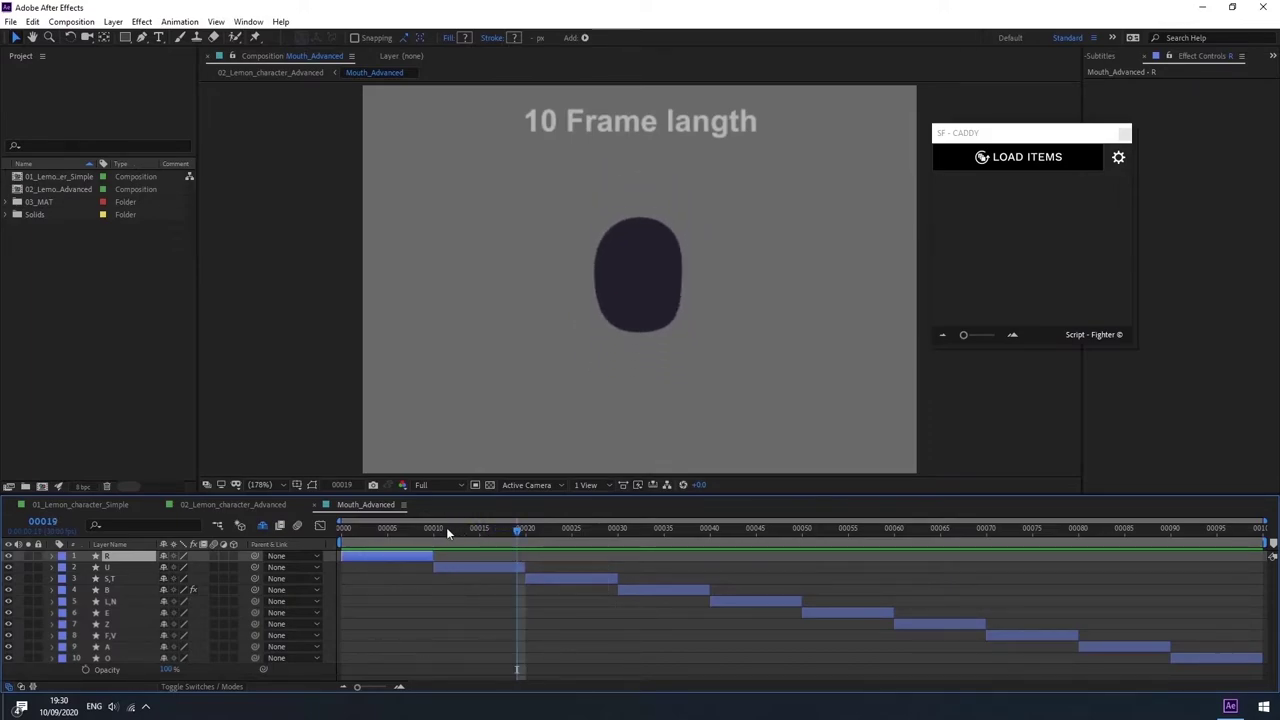
{"action": "left_click_drag", "start_coordinate": [447, 531], "coordinate": [856, 545]}
- Return to the 02_Lemon_character_Advanced composition and load the Mouth_Advanced layer's mouth shapes into SF-Caddy
{"action": "key", "text": "Tab"}
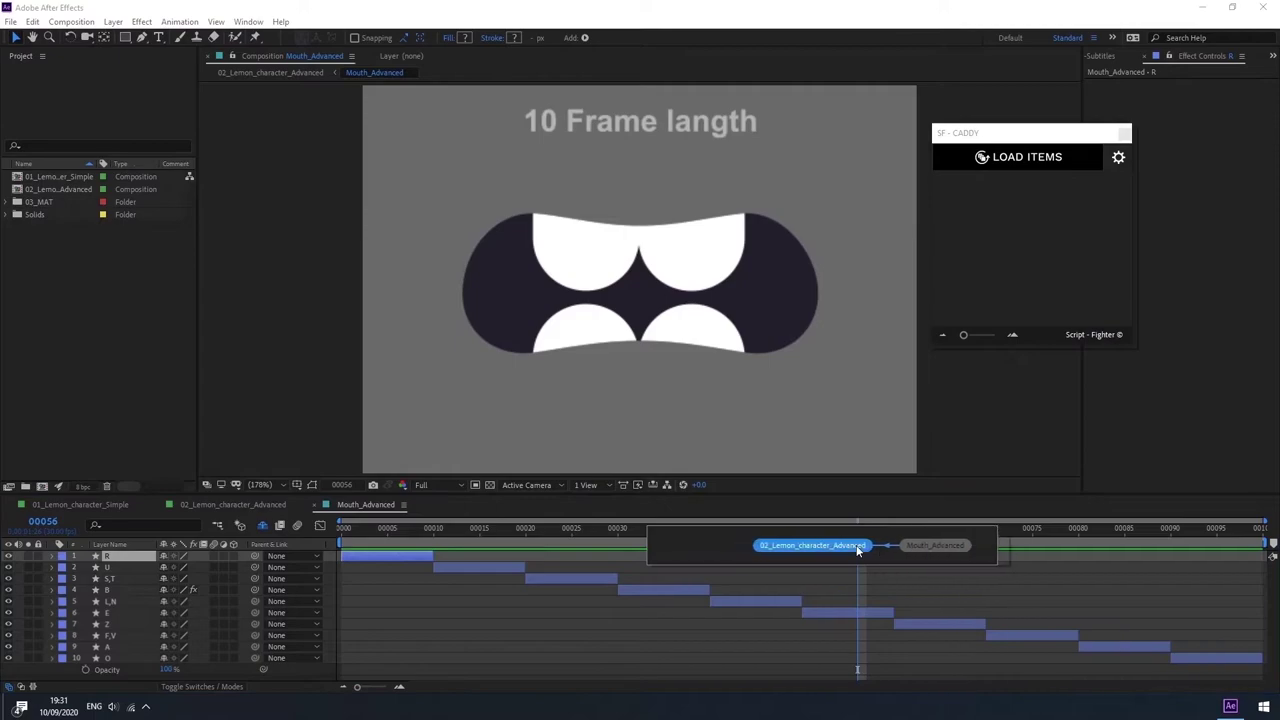
{"action": "left_click", "coordinate": [852, 547]}
{"action": "left_click_drag", "start_coordinate": [597, 530], "coordinate": [470, 533]}
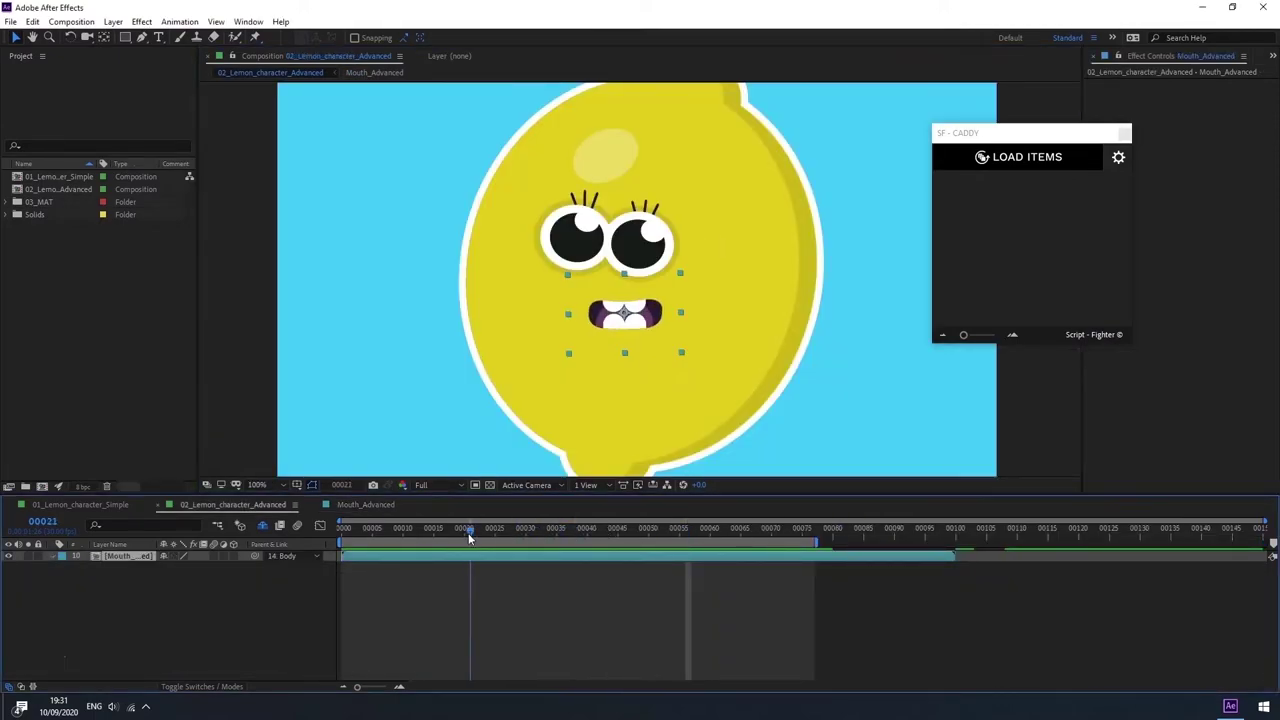
{"action": "left_click", "coordinate": [985, 160]}
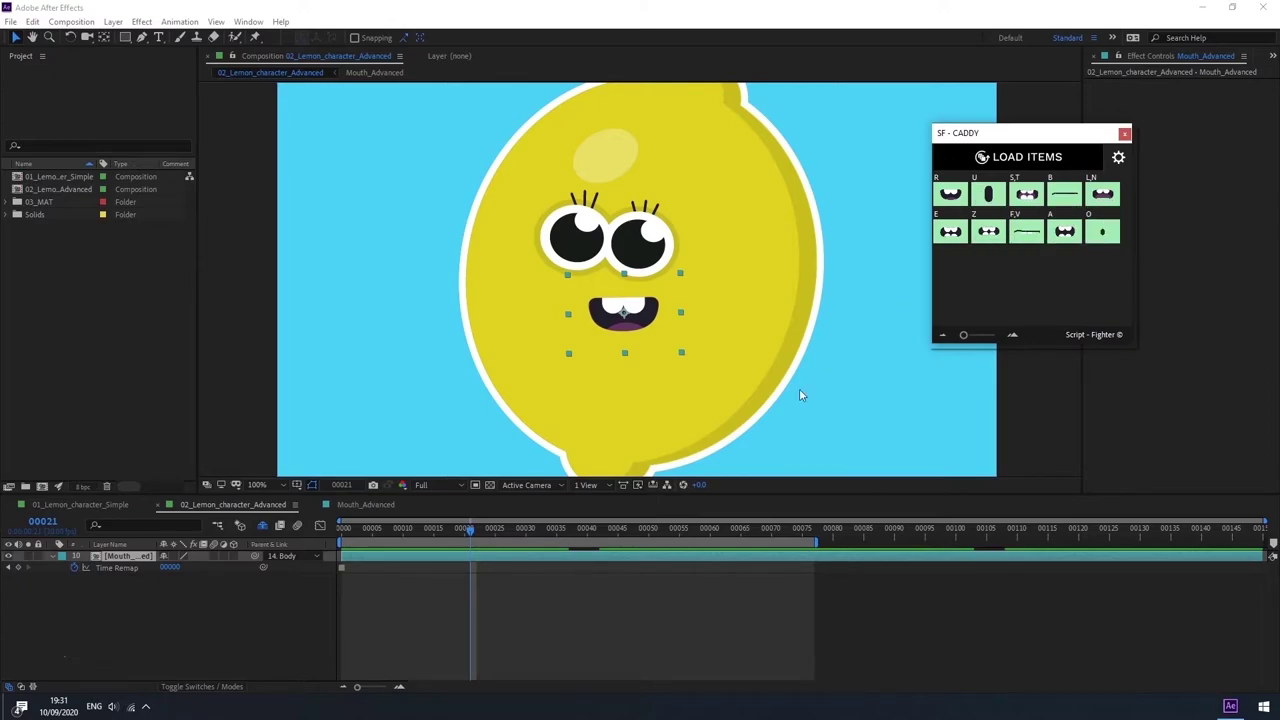
- Insert the R mouth shape at frame 7 and inspect its start and end Time Remap keyframes
{"action": "left_click_drag", "start_coordinate": [408, 529], "coordinate": [390, 535]}
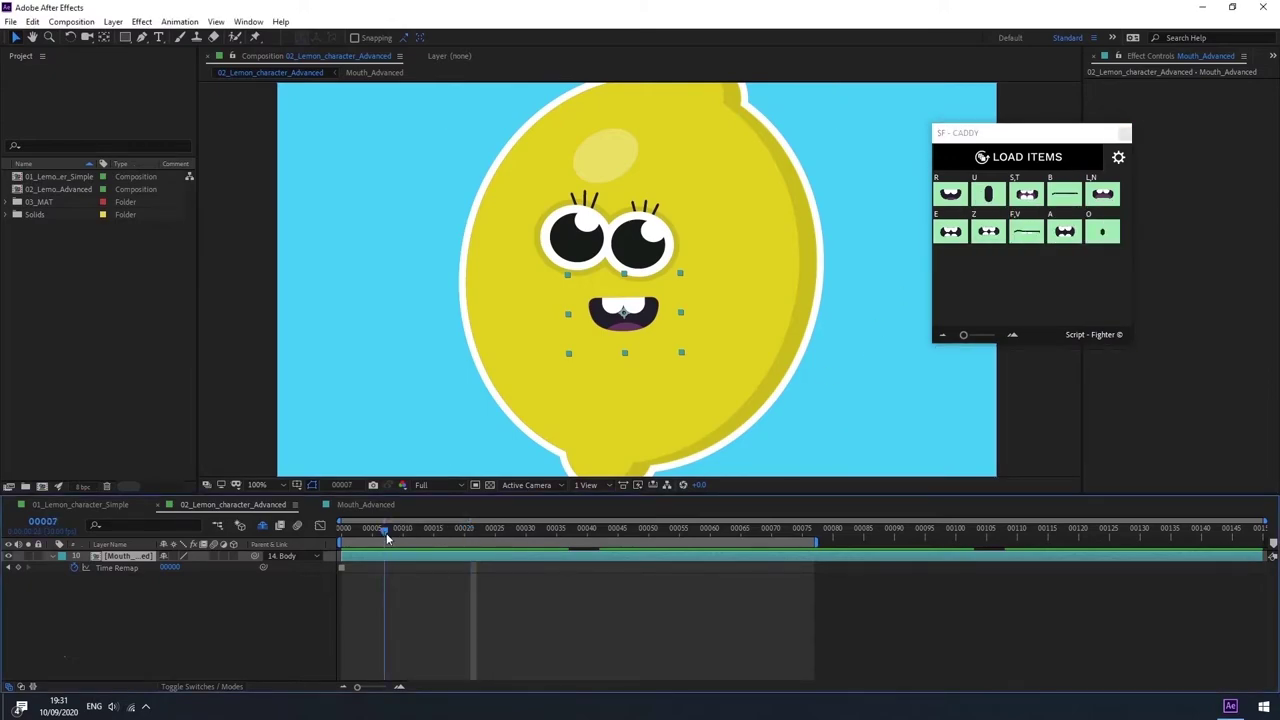
{"action": "left_click", "coordinate": [950, 196]}
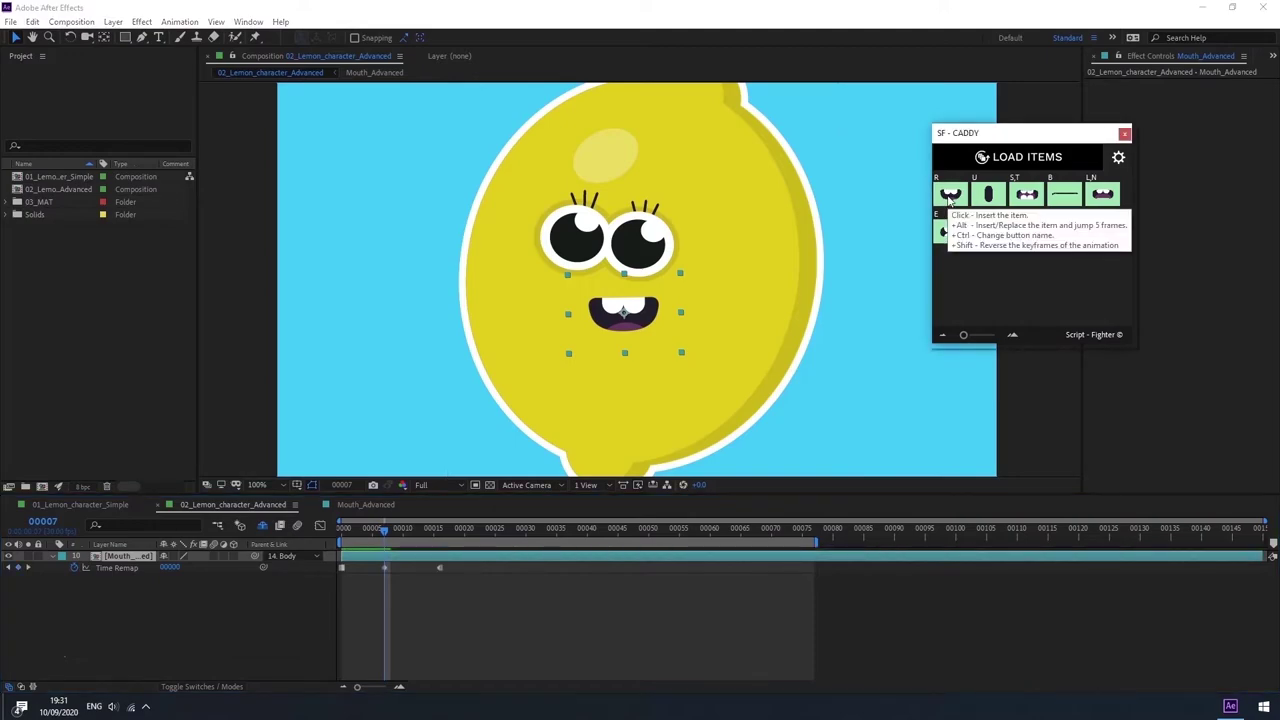
{"action": "left_click", "coordinate": [382, 530]}
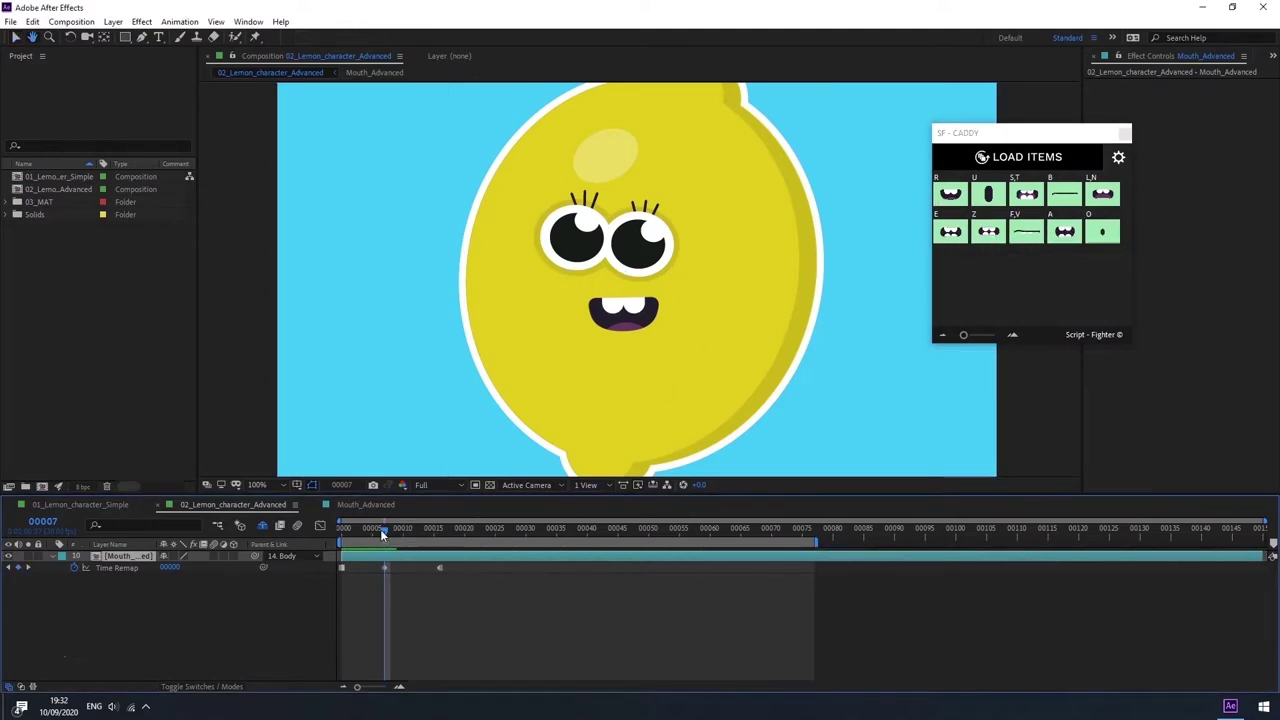
{"action": "left_click_drag", "start_coordinate": [455, 585], "coordinate": [378, 568]}
{"action": "left_click", "coordinate": [390, 580]}
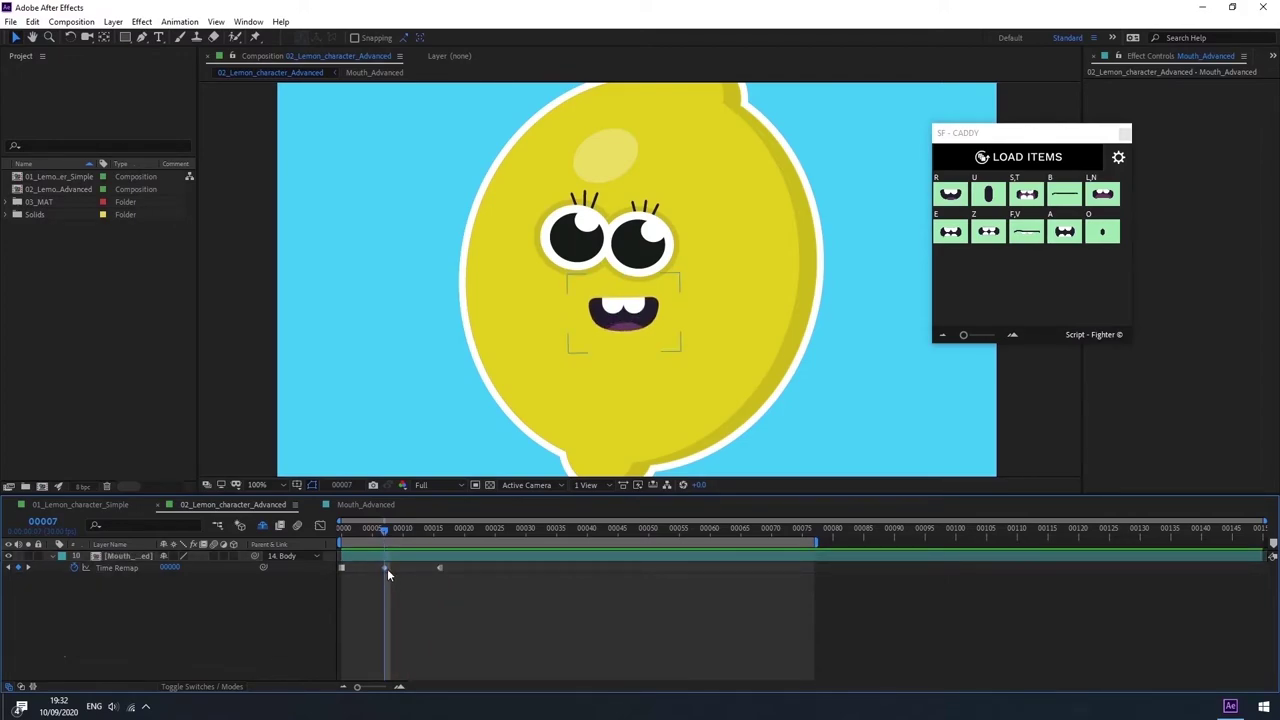
{"action": "left_click", "coordinate": [386, 568]}
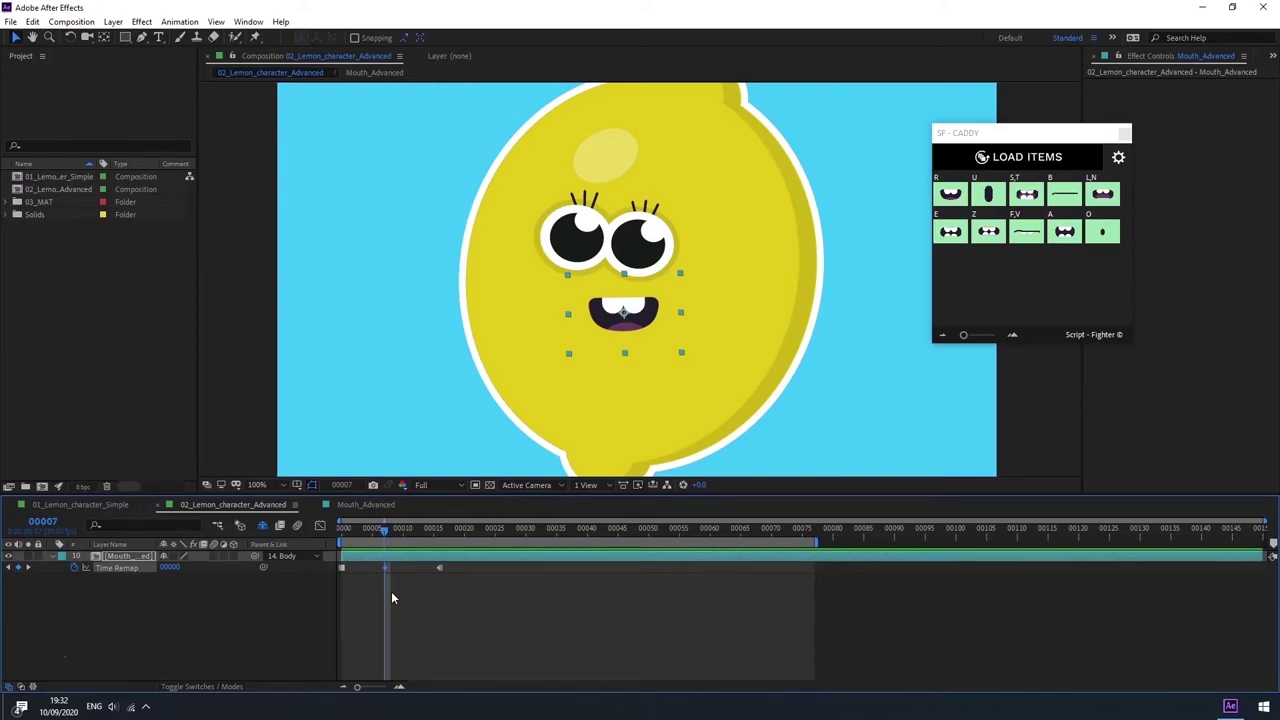
{"action": "left_click_drag", "start_coordinate": [384, 530], "coordinate": [440, 530]}
{"action": "left_click", "coordinate": [440, 567]}
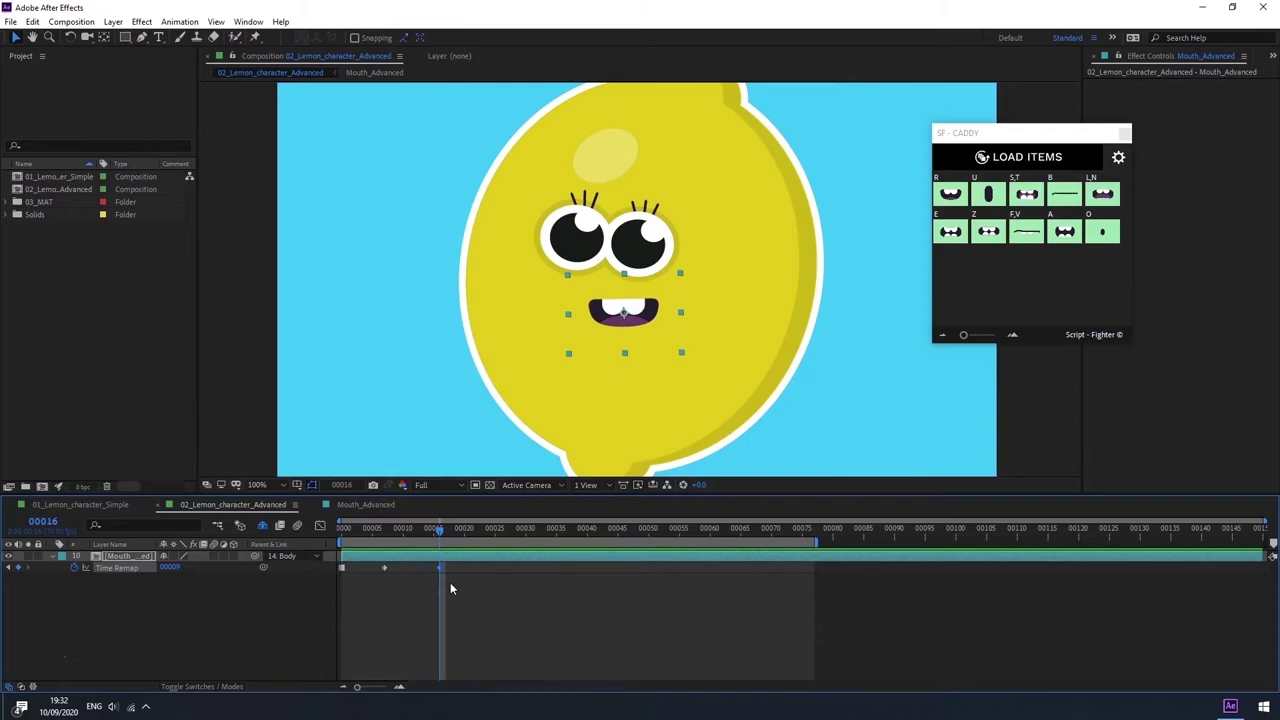
- Shorten the R mouth animation by moving its end keyframe to frame 11, and preview it close up
{"action": "left_click", "coordinate": [450, 582]}
{"action": "left_click_drag", "start_coordinate": [441, 568], "coordinate": [407, 573]}
{"action": "left_click", "coordinate": [381, 532]}
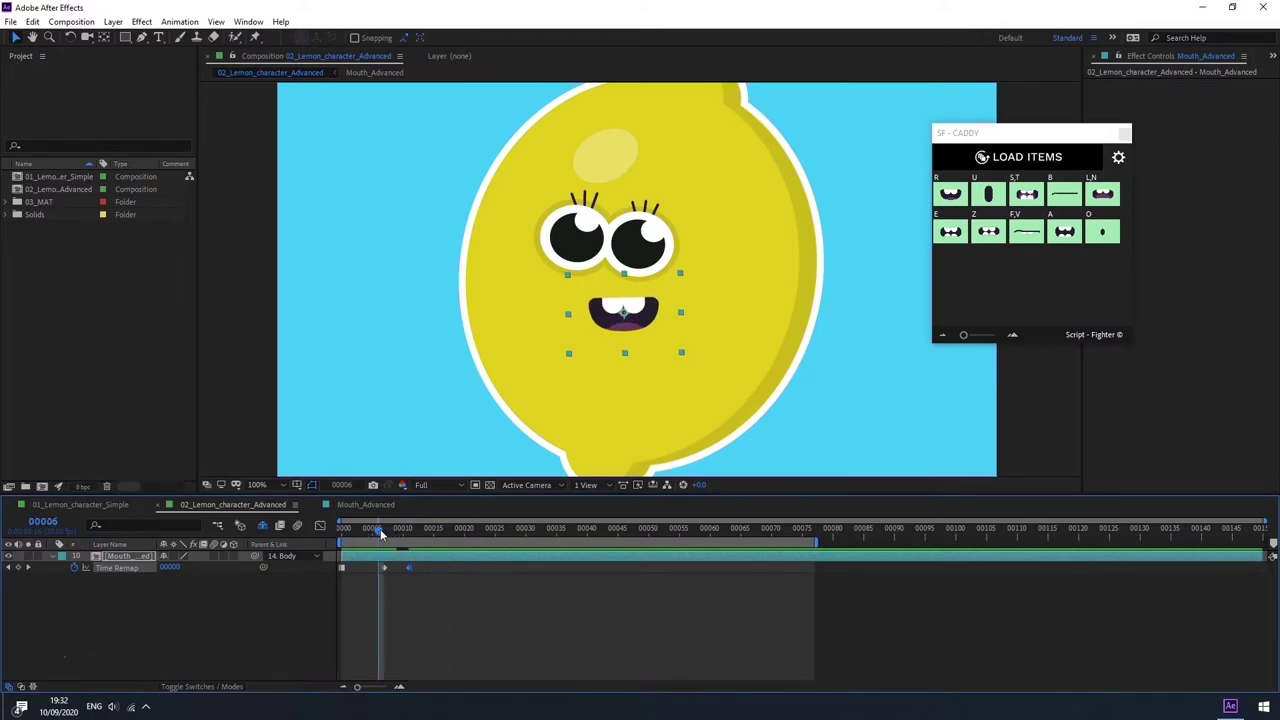
{"action": "key", "text": "space"}
{"action": "key", "text": "space"}
{"action": "scroll", "coordinate": [676, 354], "scroll_direction": "up", "scroll_amount": 1}
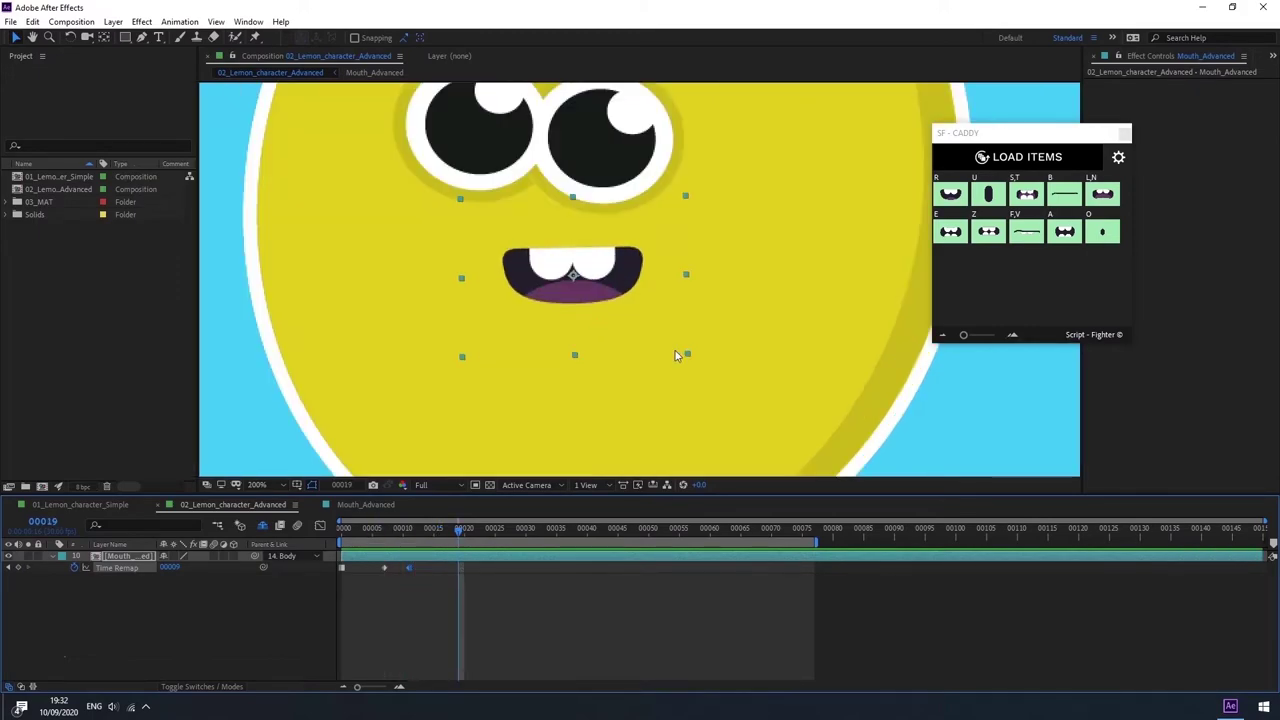
{"action": "left_click", "coordinate": [379, 530]}
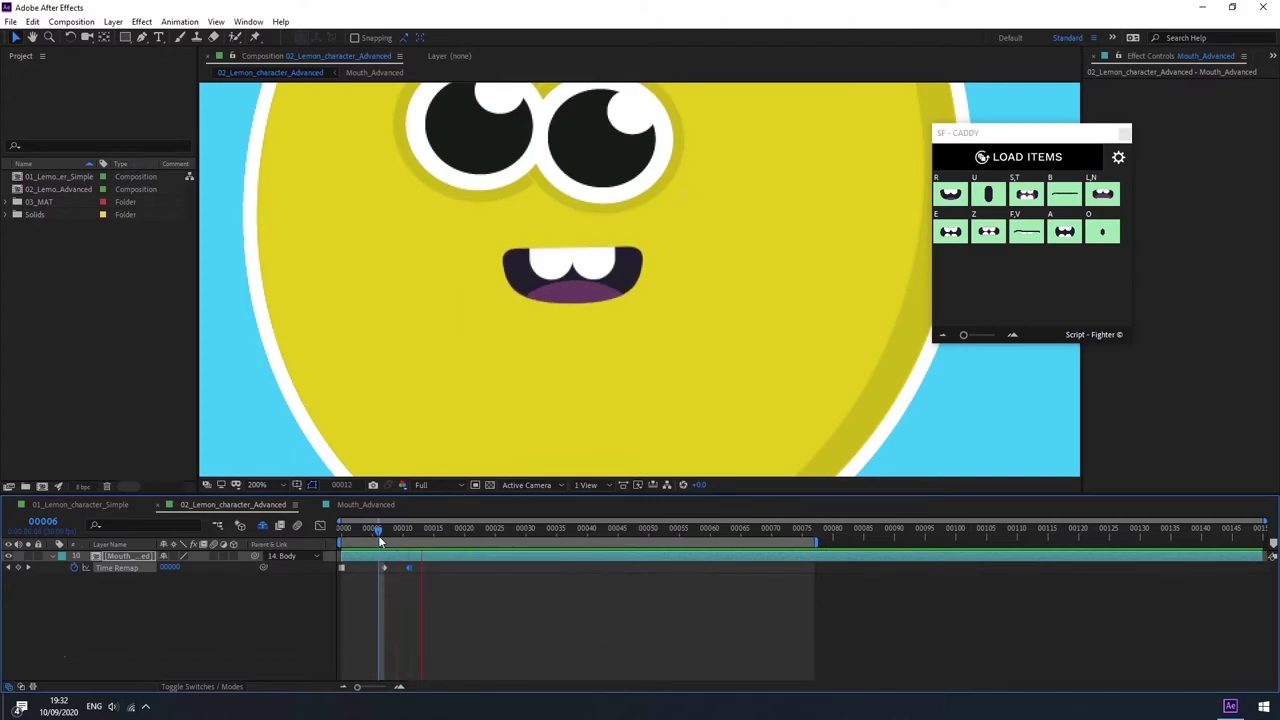
- Stretch the R mouth animation by moving its end keyframe to about frame 28, and preview the slower motion
{"action": "left_click", "coordinate": [404, 556]}
{"action": "left_click_drag", "start_coordinate": [410, 568], "coordinate": [512, 568]}
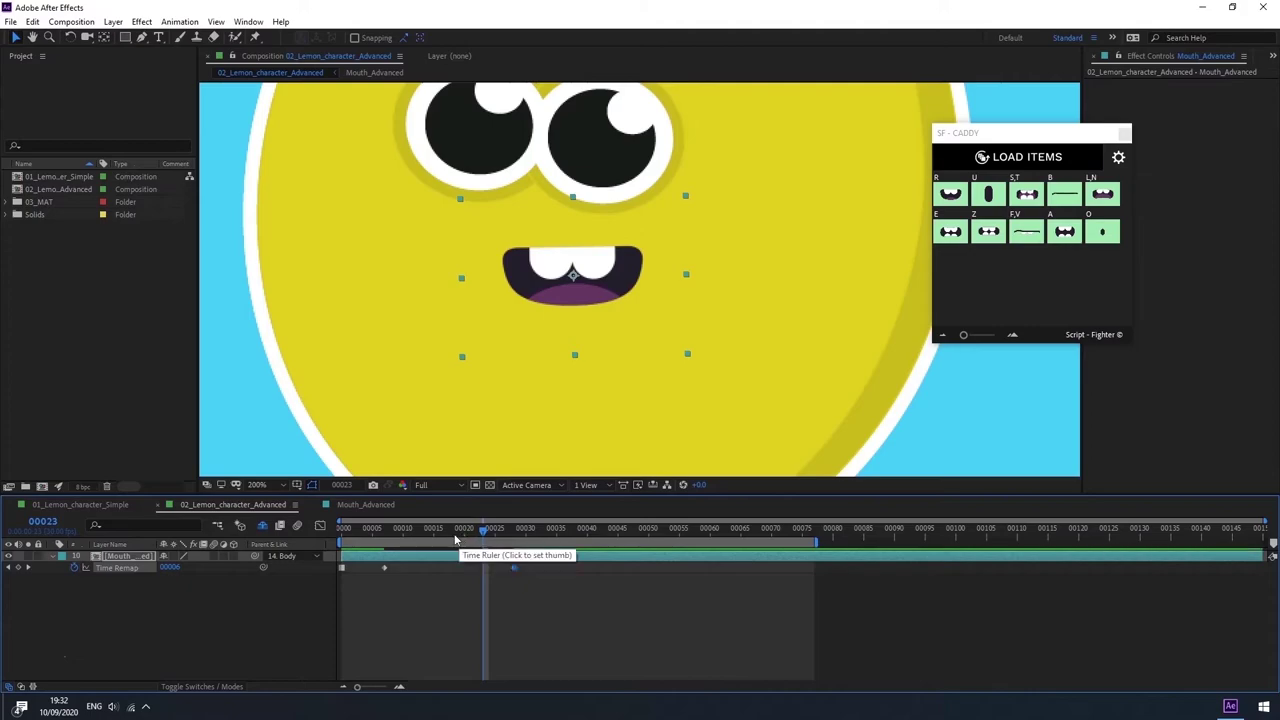
{"action": "left_click", "coordinate": [380, 534]}
{"action": "key", "text": "space"}
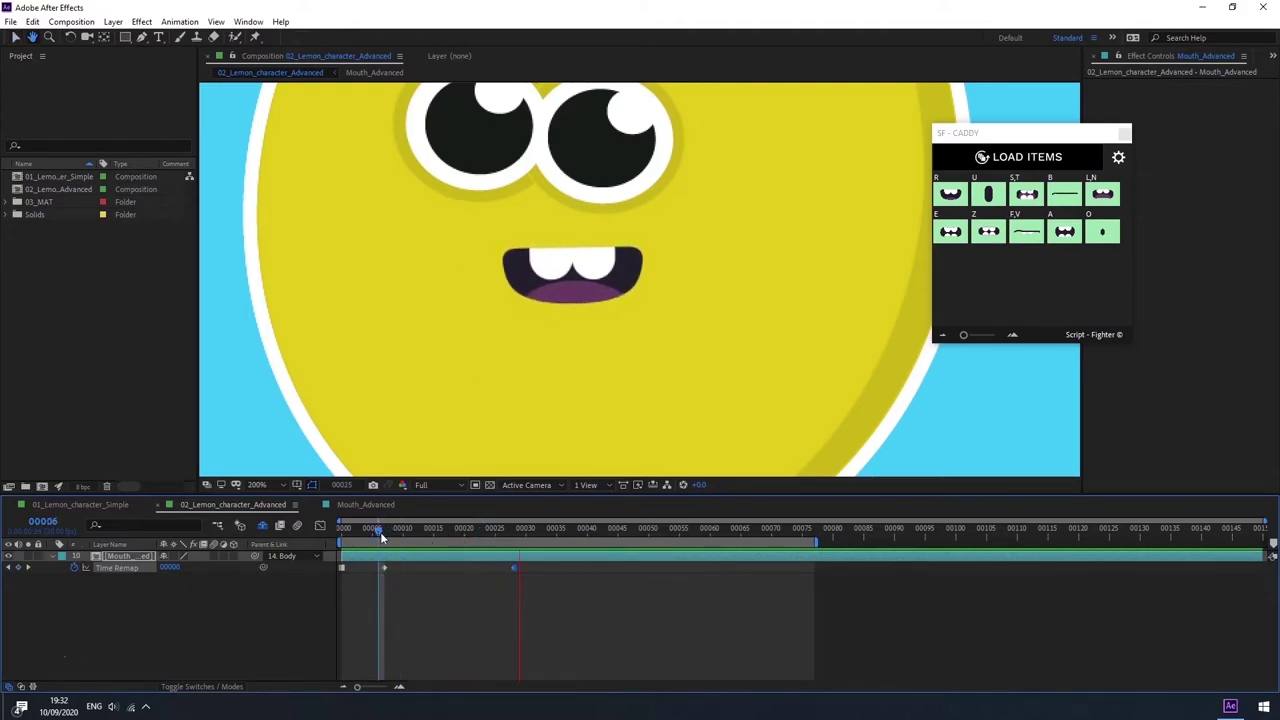
{"action": "key", "text": "space"}
- Shift both R mouth keyframes together so the animation starts at frame 21, and preview it from there
{"action": "left_click_drag", "start_coordinate": [436, 569], "coordinate": [472, 572]}
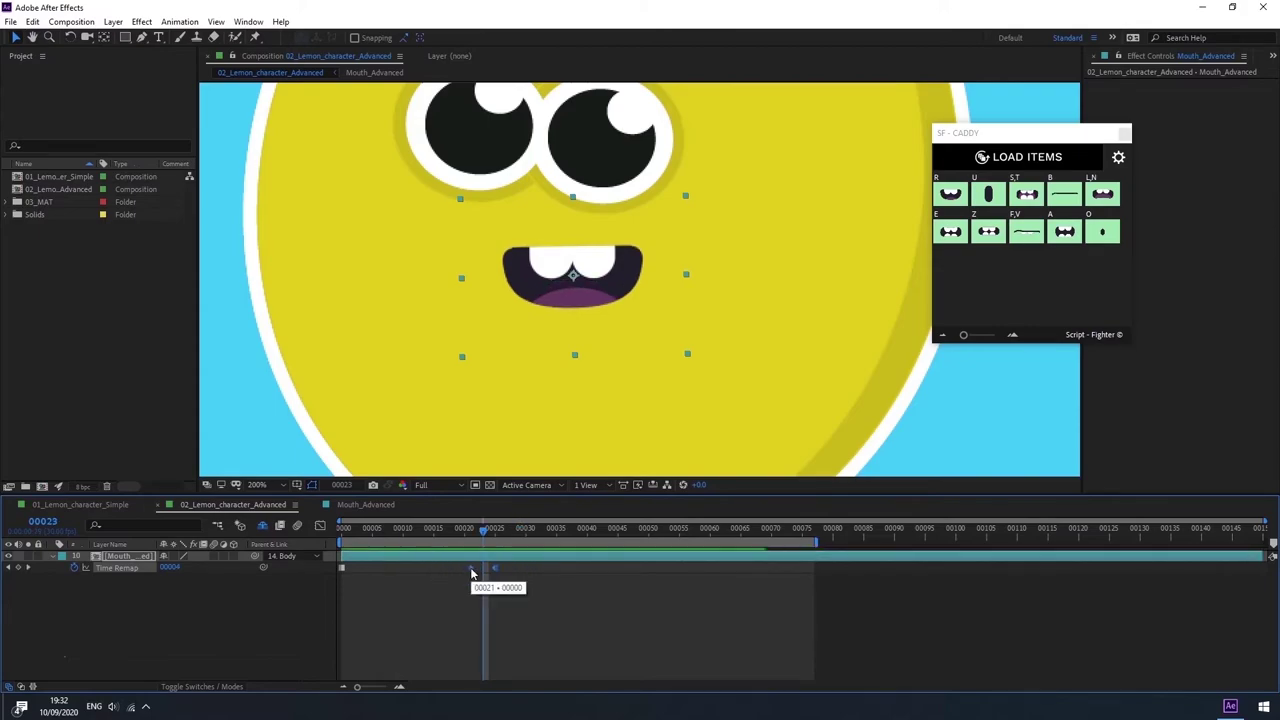
{"action": "left_click", "coordinate": [472, 534]}
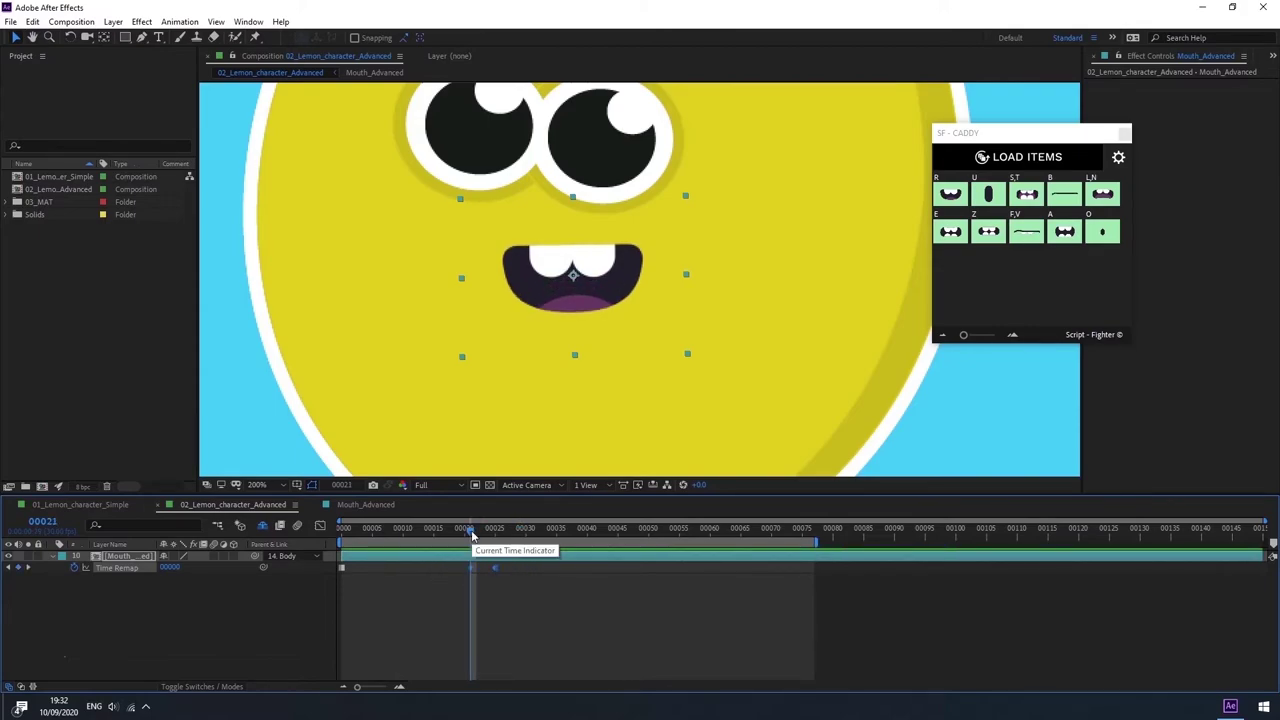
{"action": "key", "text": "space"}
{"action": "key", "text": "space"}
{"action": "key", "text": "space"}
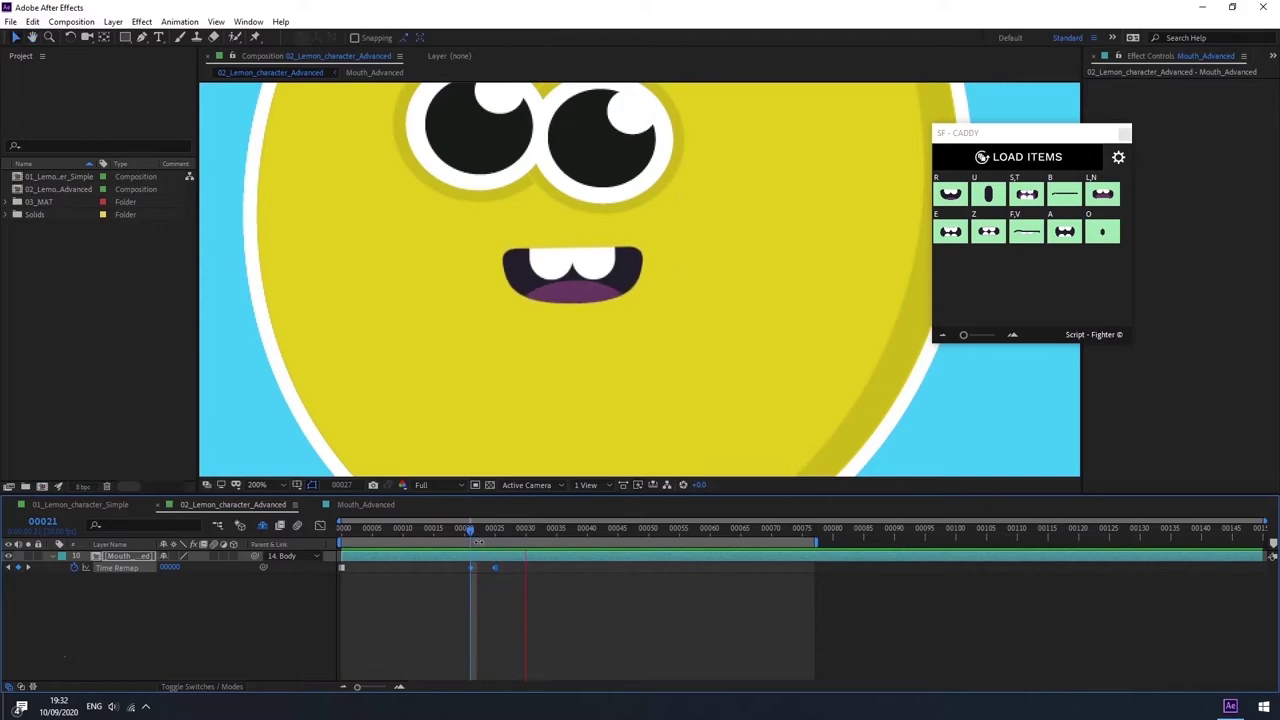
{"action": "key", "text": "space"}
- Move the R mouth keyframes so they start at about frame 8, and insert the U mouth shape at frame 17
{"action": "left_click_drag", "start_coordinate": [471, 567], "coordinate": [391, 567]}
{"action": "left_click_drag", "start_coordinate": [440, 534], "coordinate": [447, 534]}
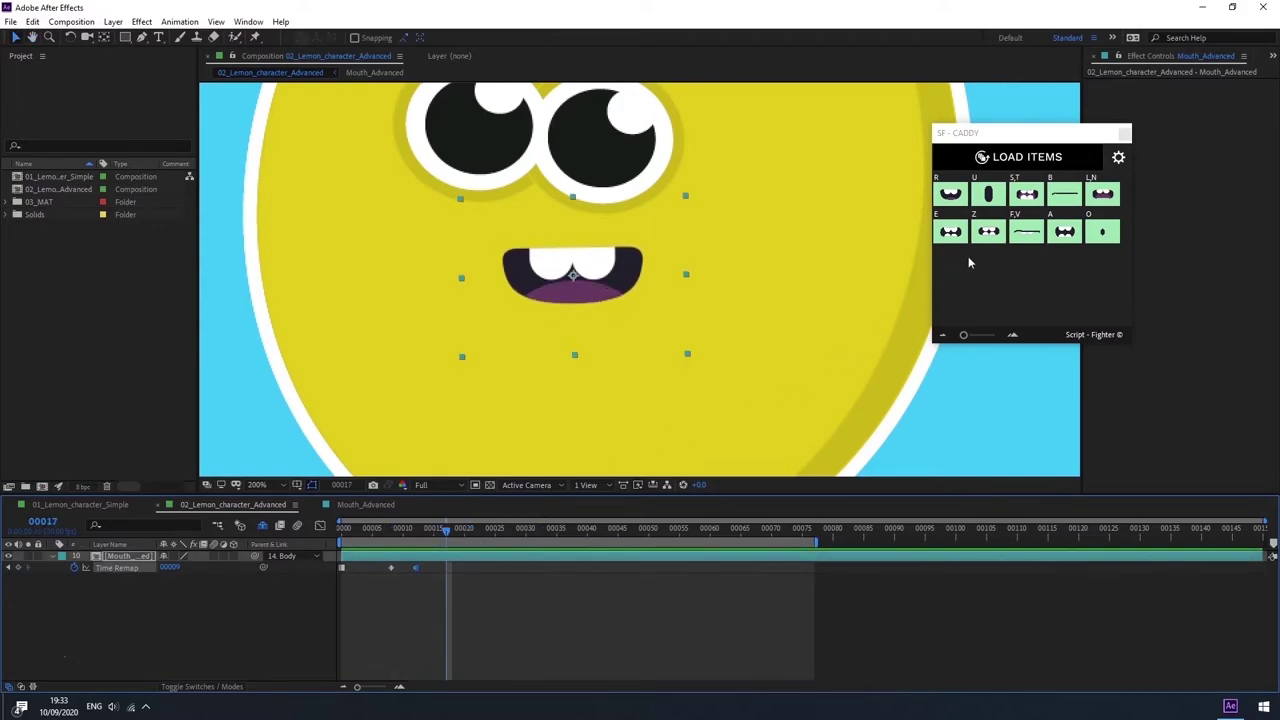
{"action": "left_click", "coordinate": [989, 195]}
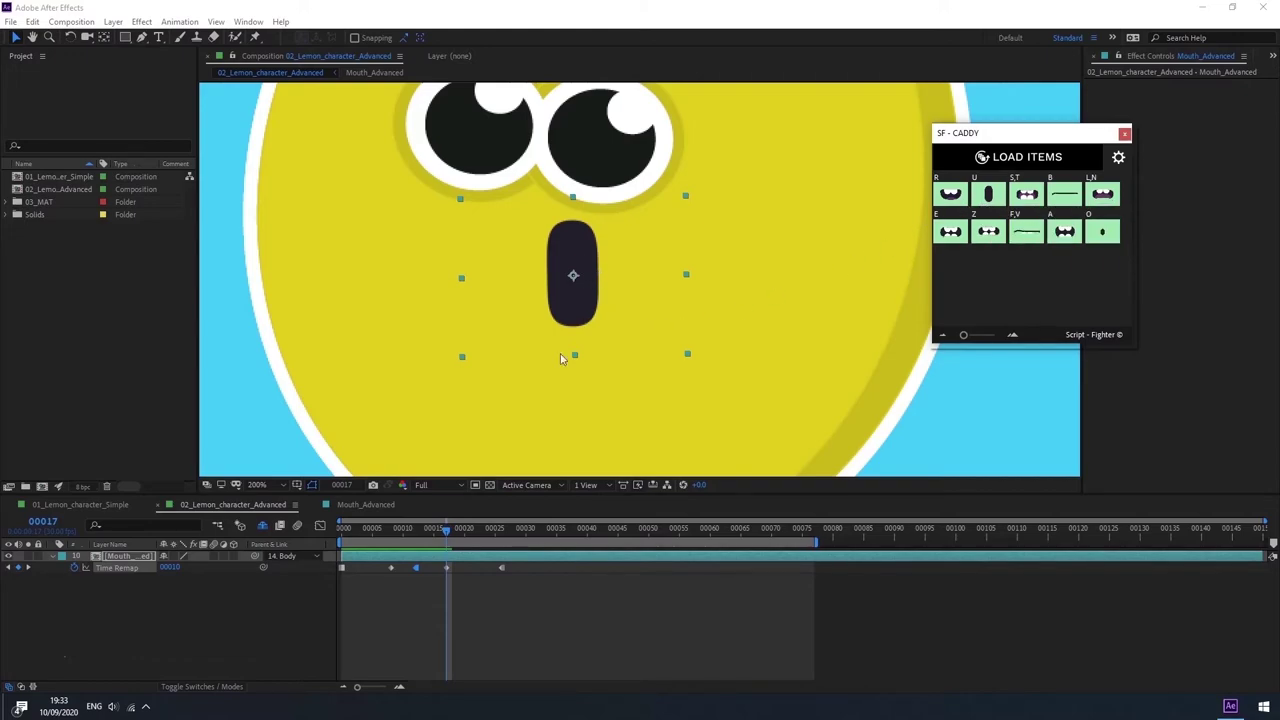
- Preview the U mouth, retime its keyframes to about frames 15 and 21, and preview it again
{"action": "mouse_move", "coordinate": [449, 532]}
{"action": "left_mouse_down"}
{"action": "mouse_move", "coordinate": [484, 532]}
{"action": "mouse_move", "coordinate": [444, 535]}
{"action": "left_mouse_up"}
{"action": "key", "text": "space"}
{"action": "key", "text": "space"}
{"action": "left_click_drag", "start_coordinate": [508, 594], "coordinate": [432, 568]}
{"action": "key", "text": "space"}
- Insert the S,T mouth shape at about frame 28, E at frame 45 and A at about frame 60, and preview the sequence
{"action": "left_click_drag", "start_coordinate": [495, 530], "coordinate": [574, 523]}
{"action": "left_click", "coordinate": [1026, 194]}
{"action": "left_click", "coordinate": [950, 231]}
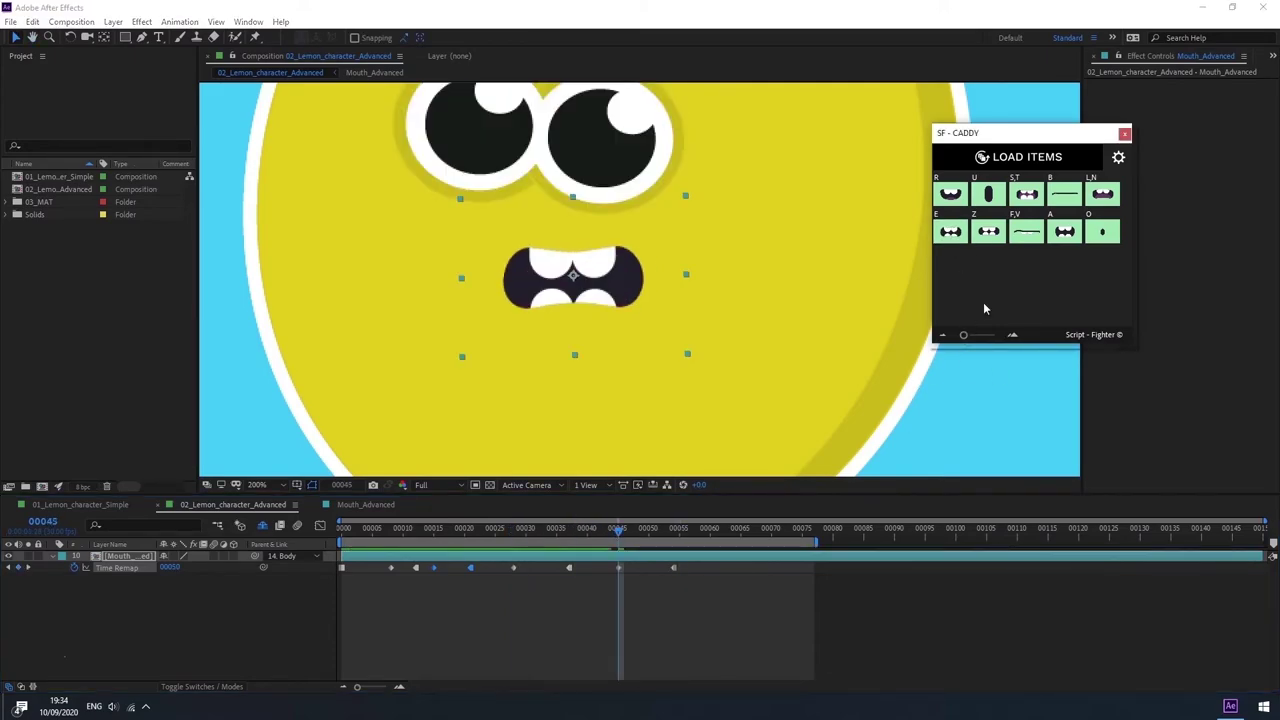
{"action": "left_click", "coordinate": [709, 530]}
{"action": "left_click", "coordinate": [1064, 234]}
{"action": "left_click", "coordinate": [636, 529]}
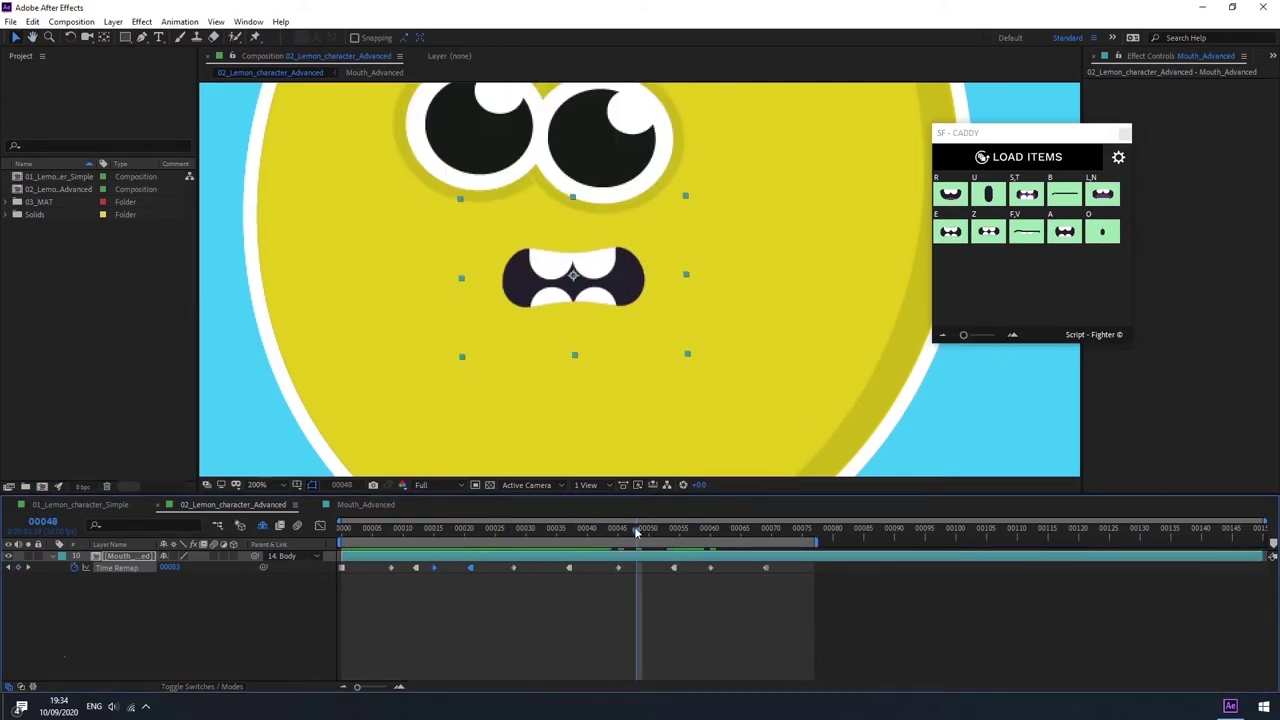
{"action": "key", "text": "space"}
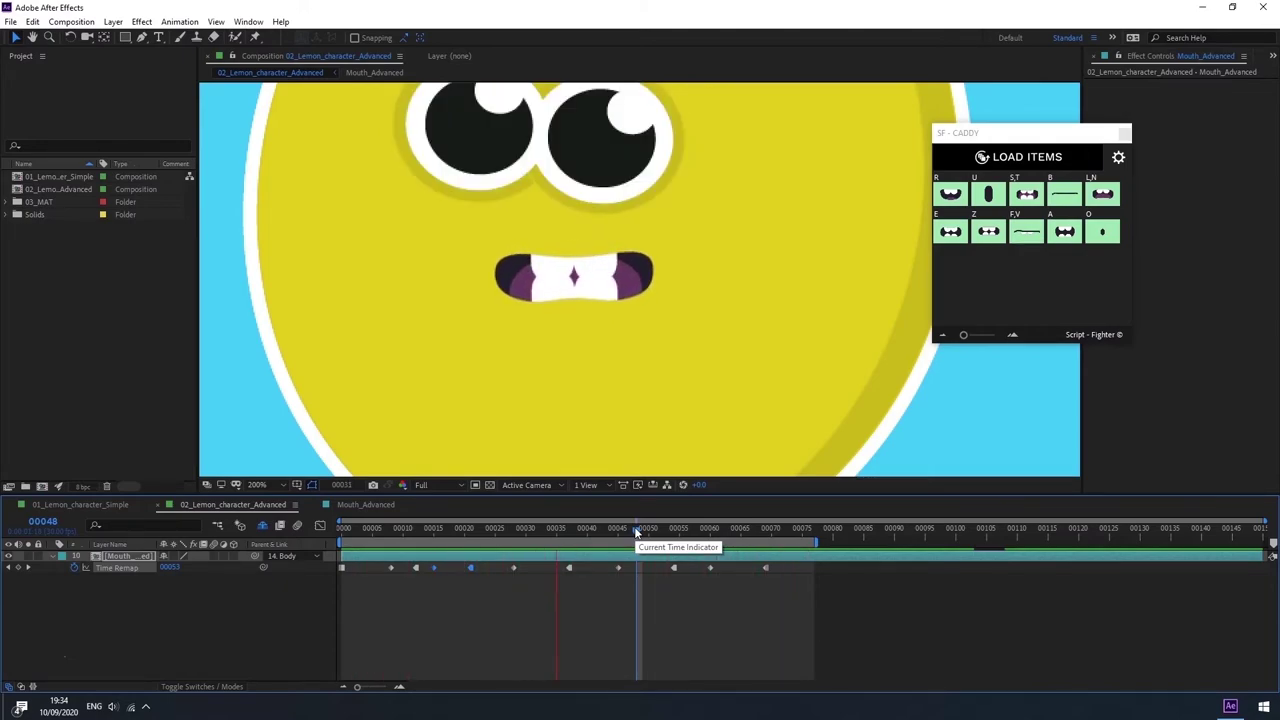
- Insert the O mouth shape at frame 74 and preview it with the work area starting at that frame
{"action": "left_click", "coordinate": [777, 528]}
{"action": "left_click", "coordinate": [800, 528]}
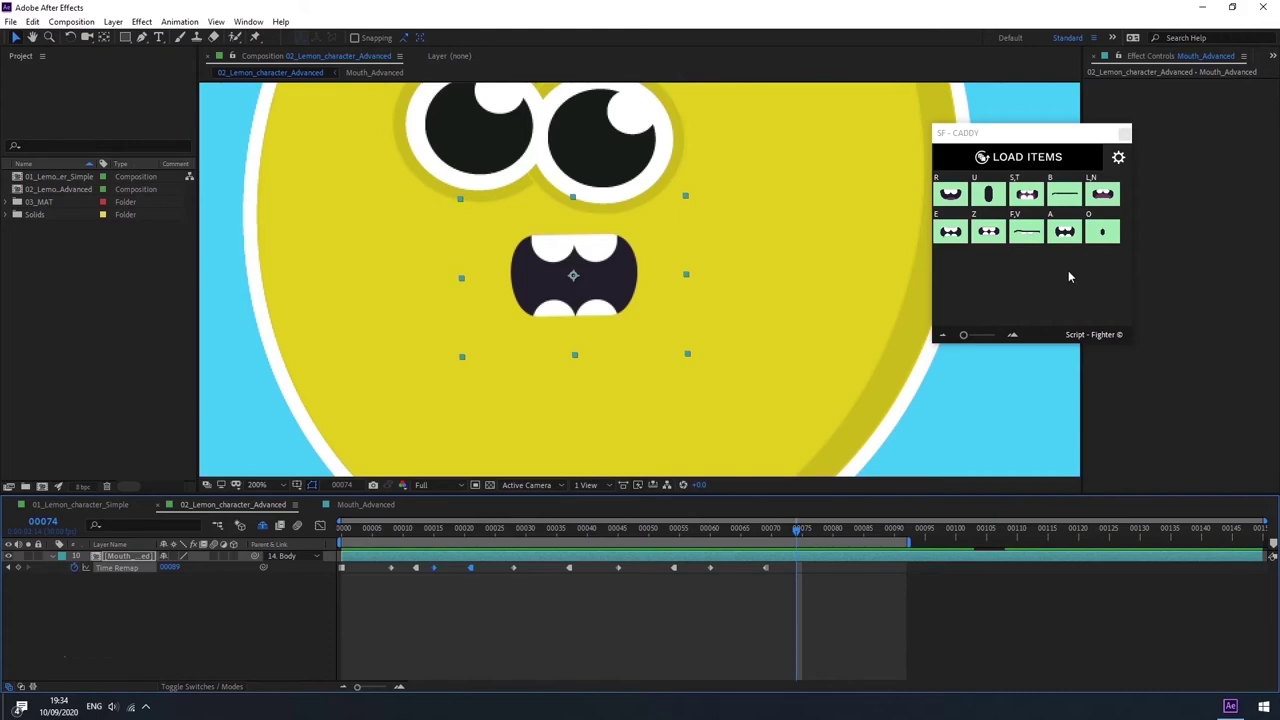
{"action": "left_click", "coordinate": [1104, 235]}
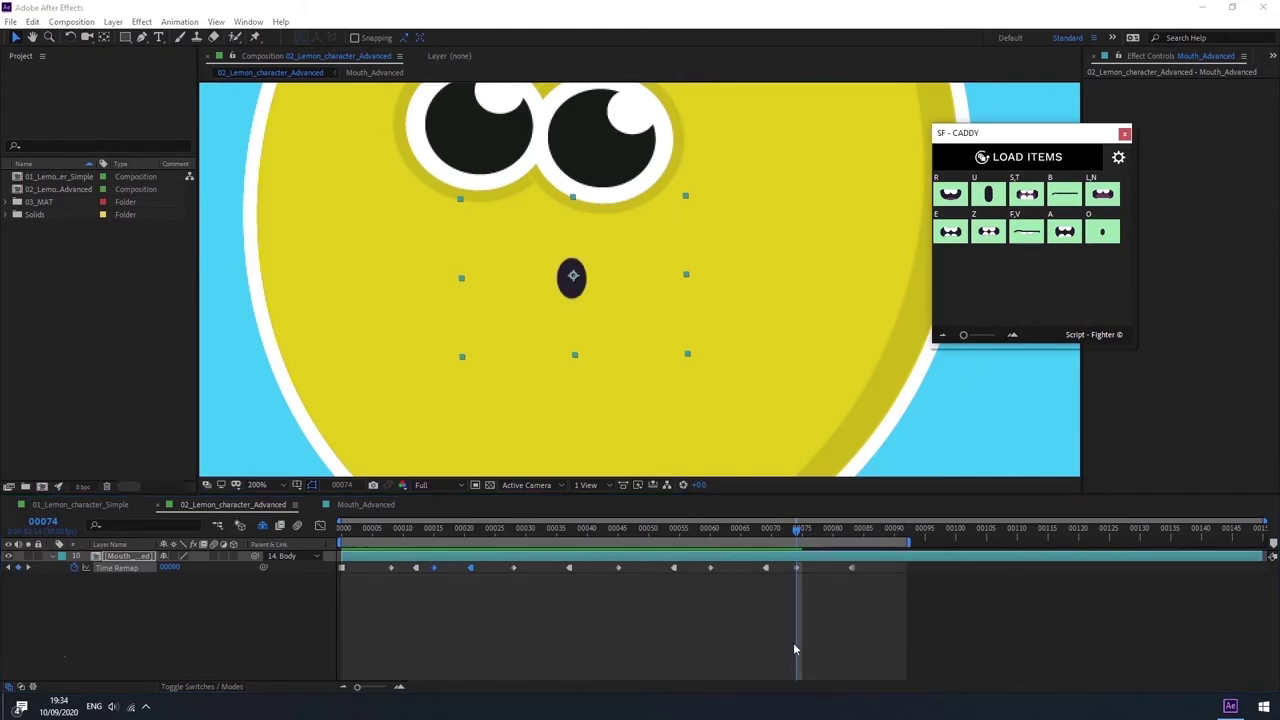
{"action": "key", "text": "space"}
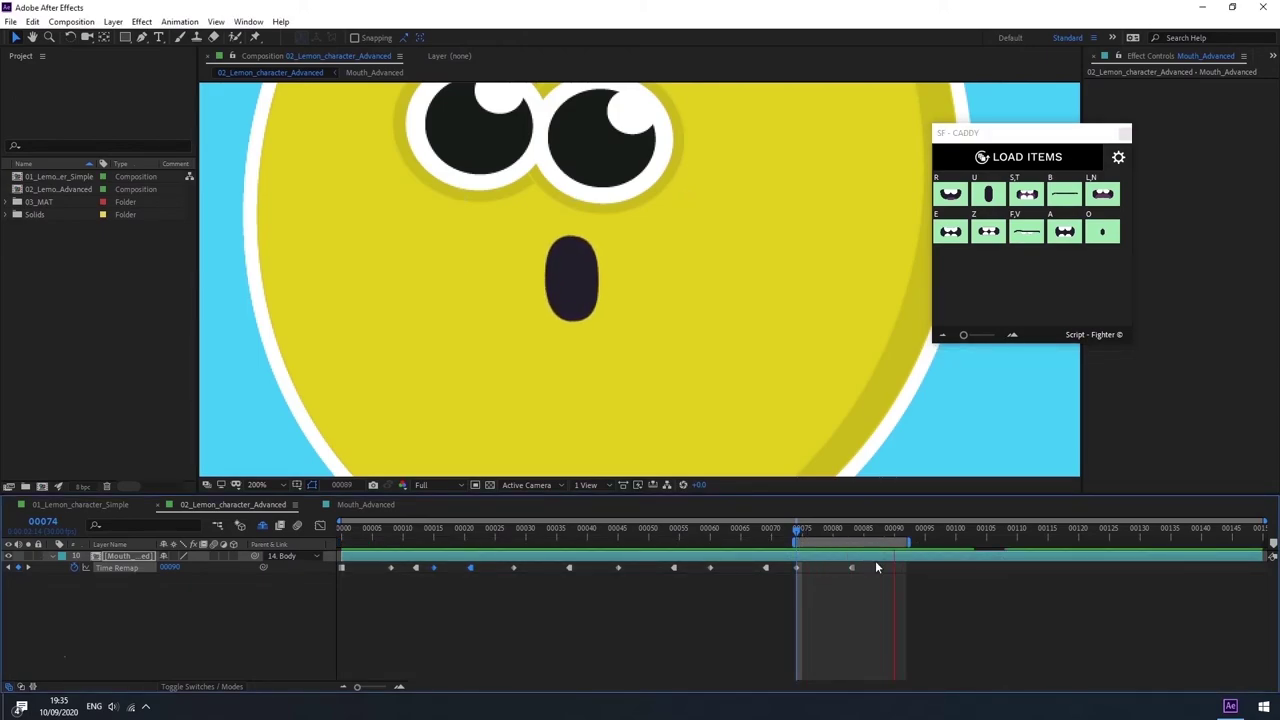
{"action": "key", "text": "space"}
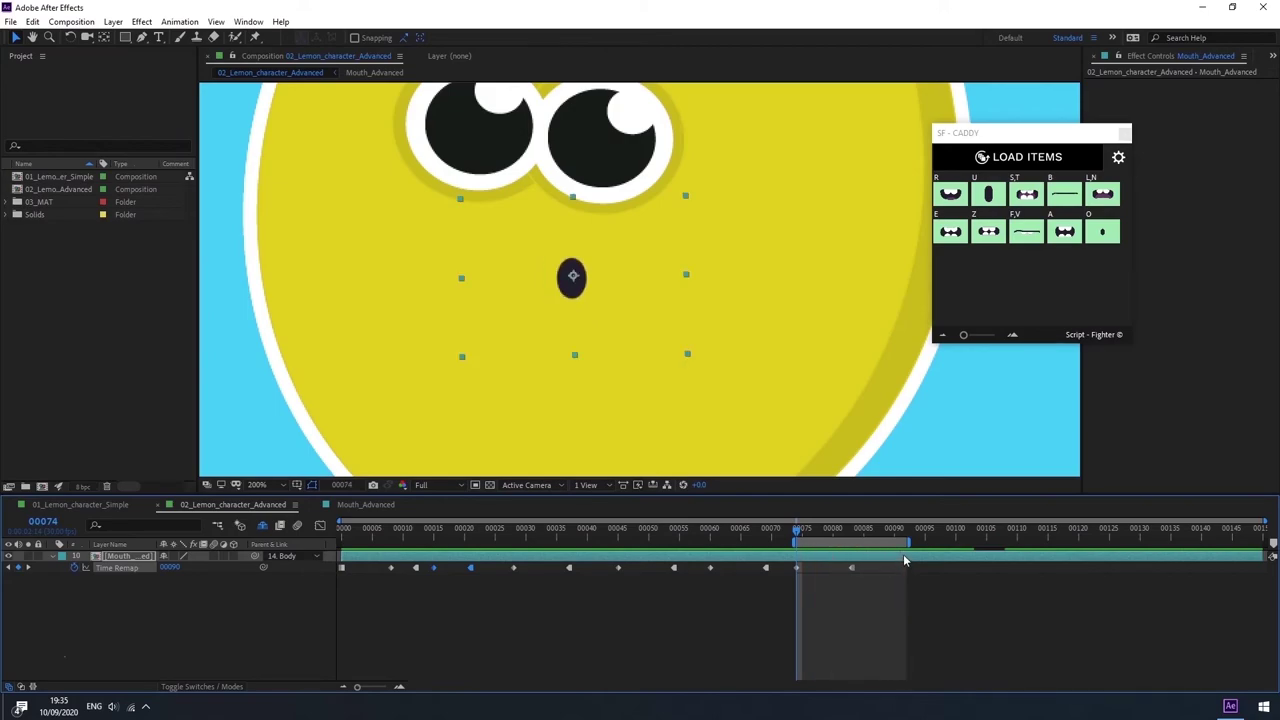
- Extend the work area's end to about frame 100, insert the O mouth animation reversed at frame 86, and preview it
{"action": "left_click_drag", "start_coordinate": [910, 541], "coordinate": [957, 541]}
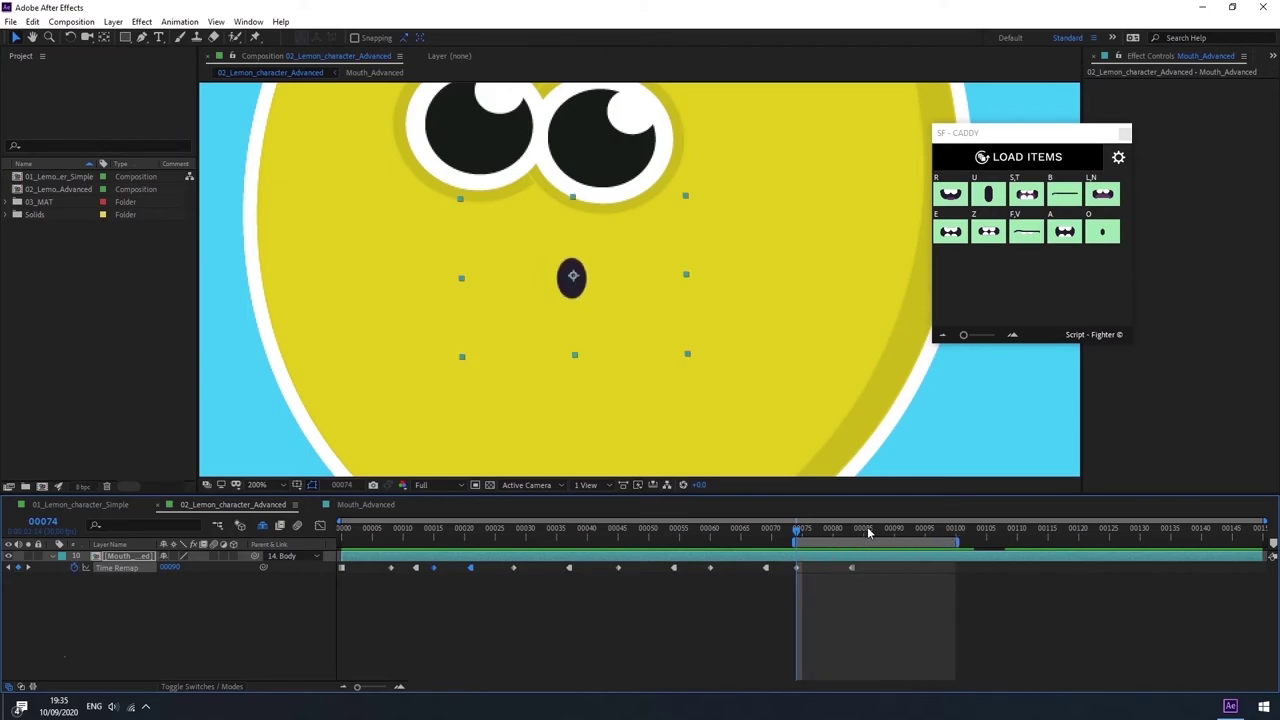
{"action": "mouse_move", "coordinate": [864, 526]}
{"action": "left_mouse_down"}
{"action": "mouse_move", "coordinate": [791, 530]}
{"action": "mouse_move", "coordinate": [869, 537]}
{"action": "left_mouse_up"}
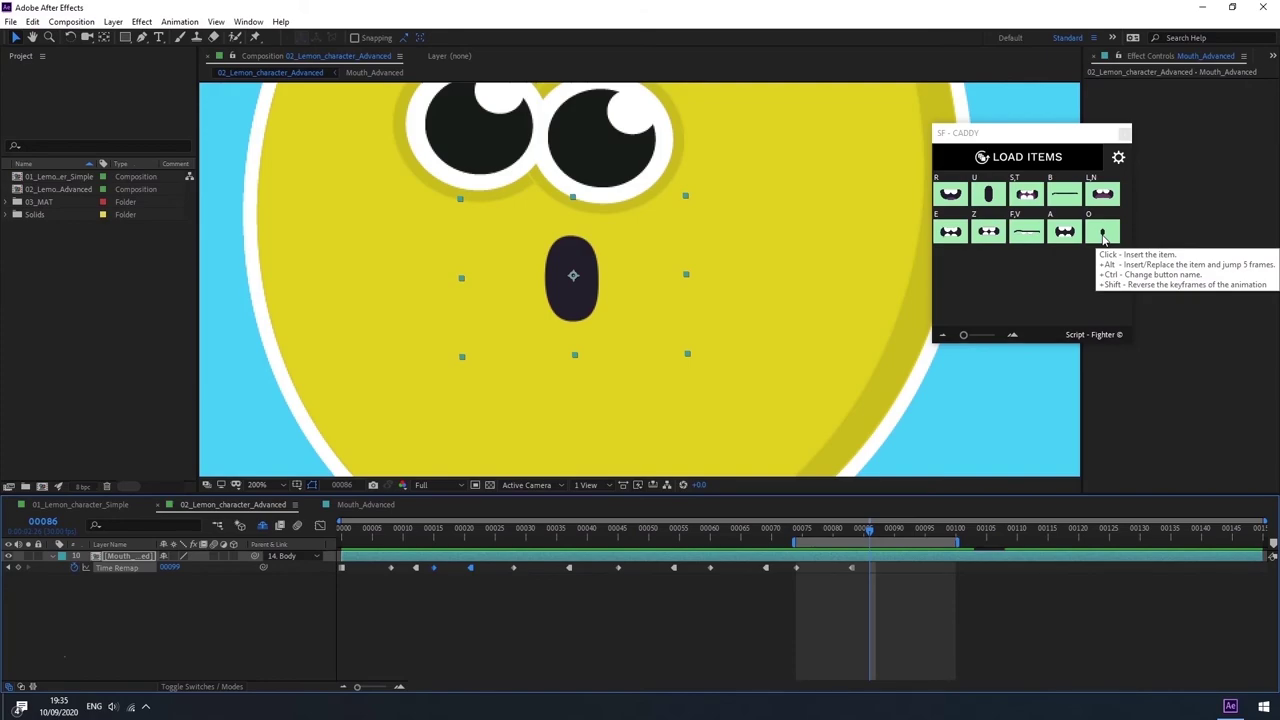
{"action": "left_click", "coordinate": [1102, 233]}
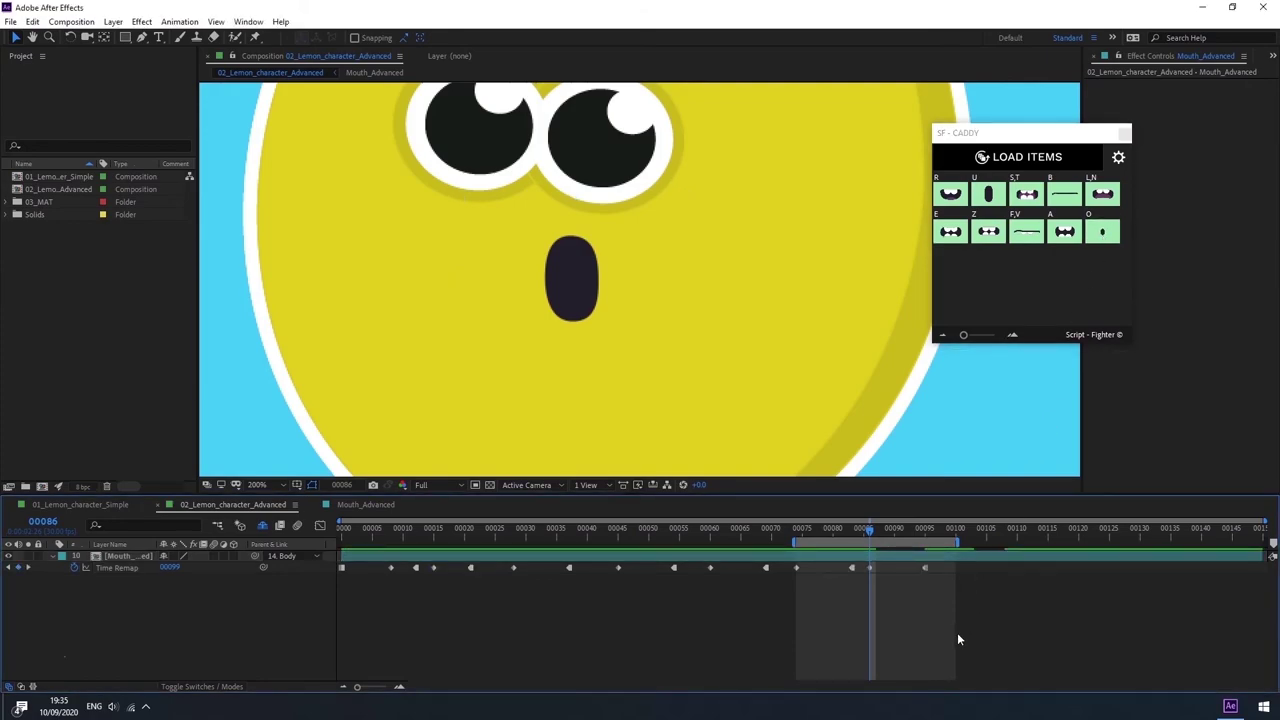
{"action": "key", "text": "space"}
{"action": "key", "text": "space"}
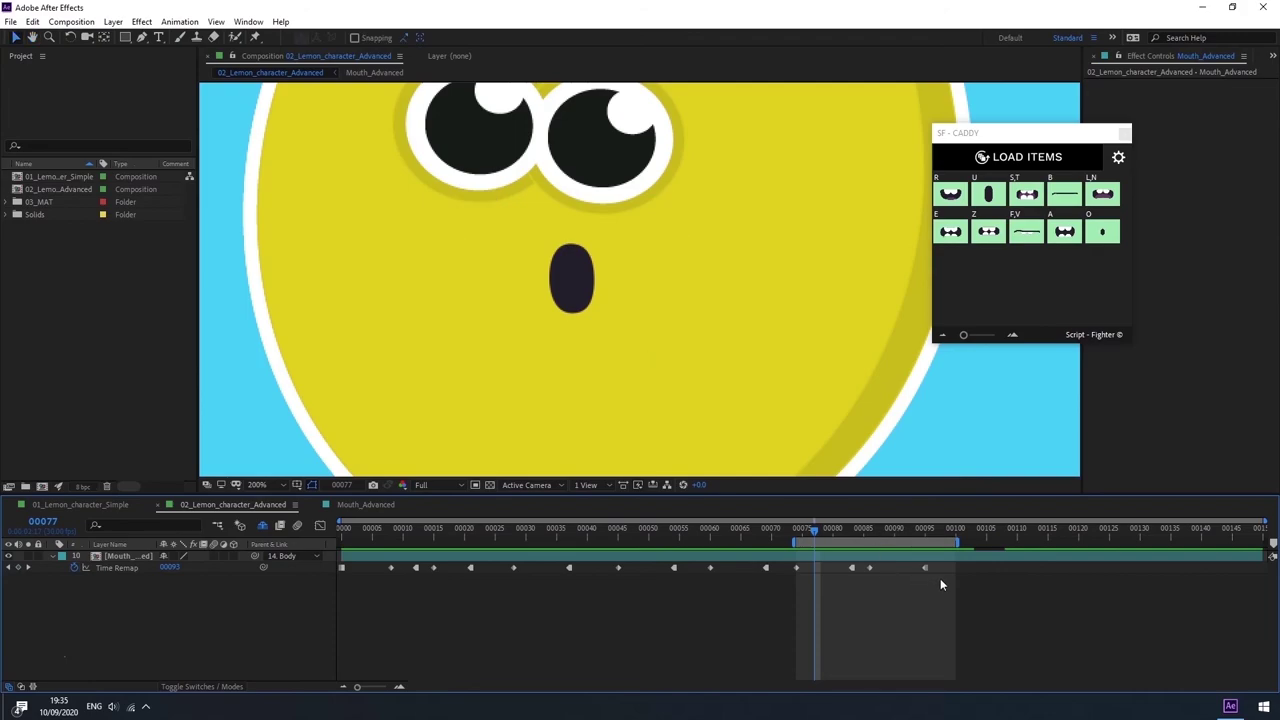
{"action": "left_click", "coordinate": [870, 567]}
{"action": "key", "text": "space"}
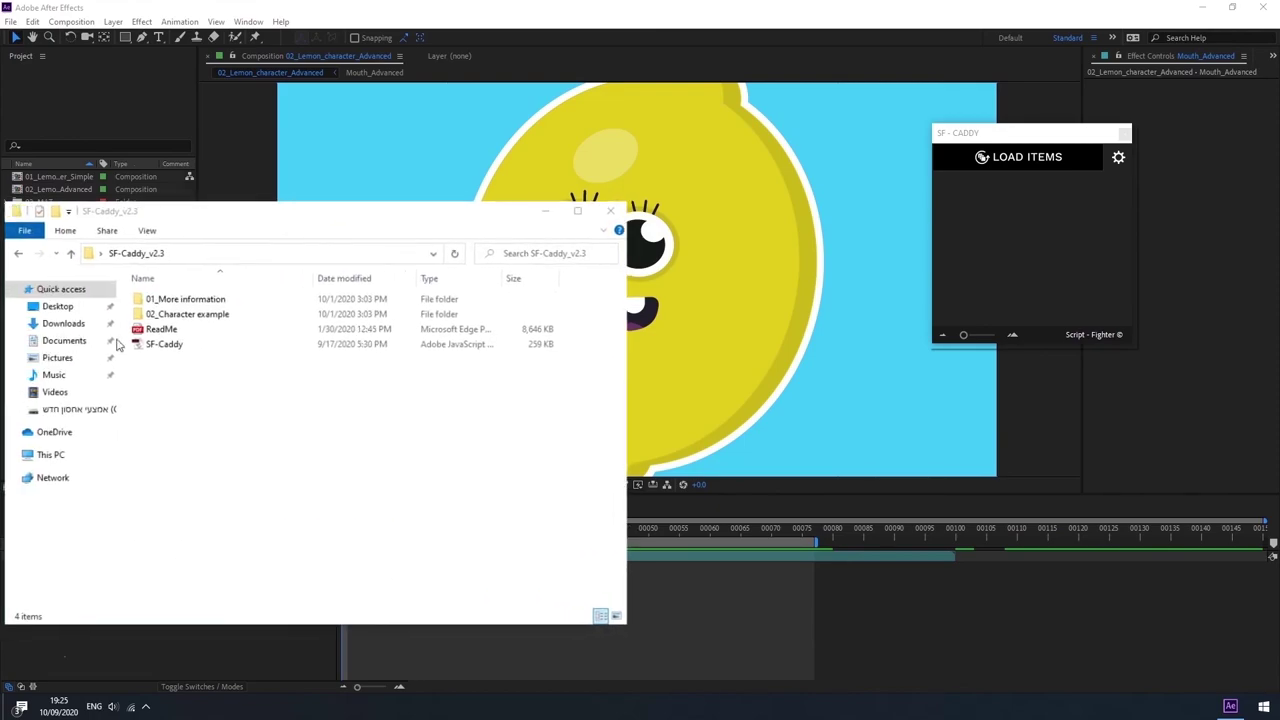
- In File Explorer, open the 02_Character example folder inside SF-Caddy_v2.3 and select the Lemon_character project file
{"action": "left_click", "coordinate": [251, 320]}
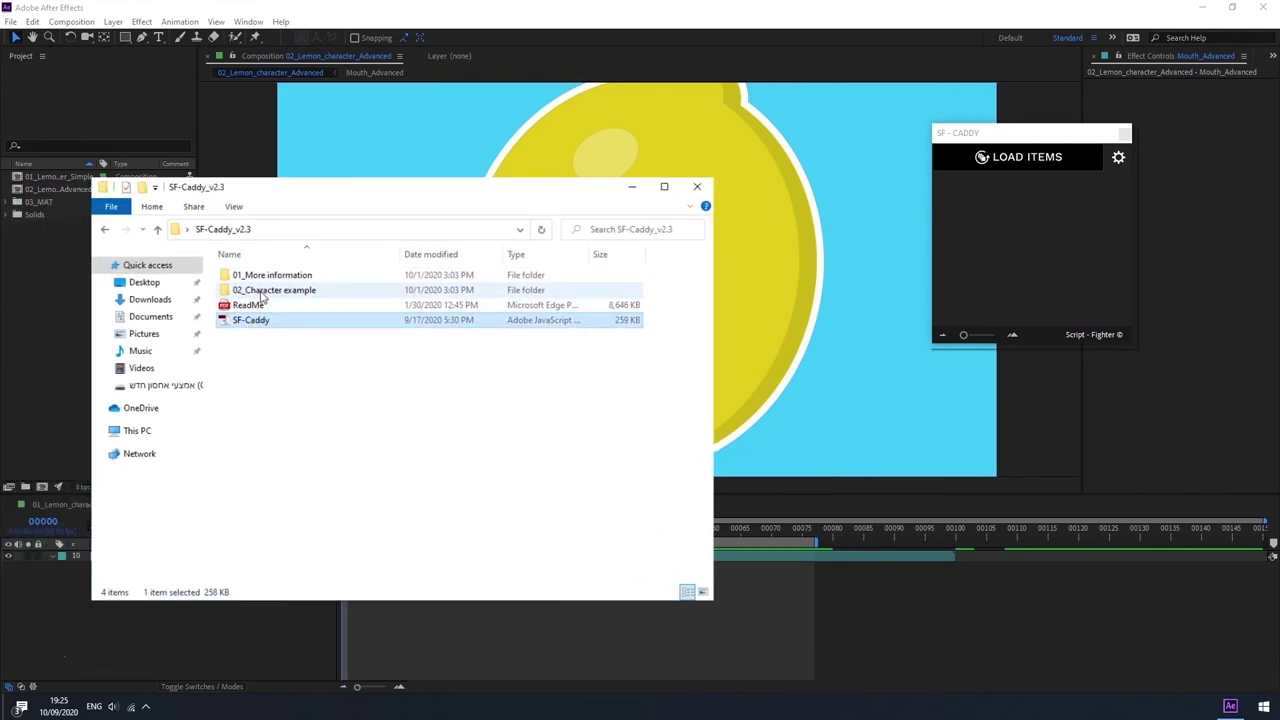
{"action": "left_click", "coordinate": [254, 290]}
{"action": "double_click", "coordinate": [257, 292]}
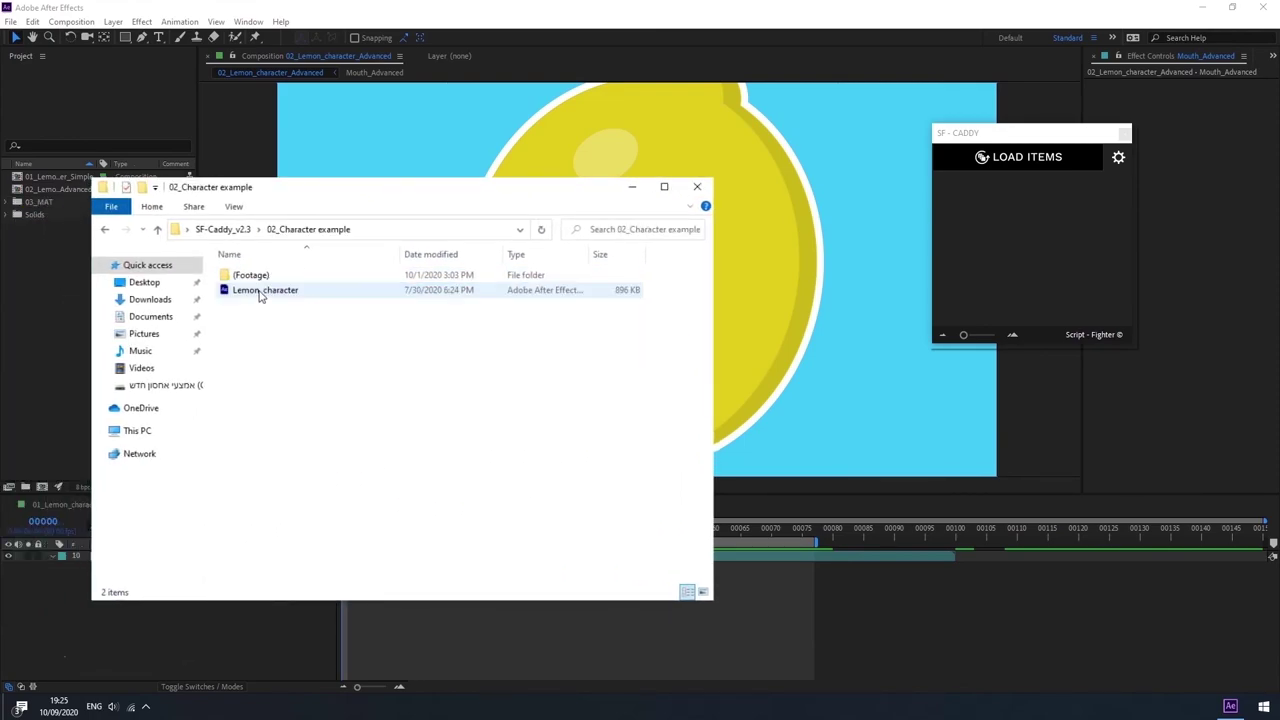
{"action": "left_click", "coordinate": [255, 292]}
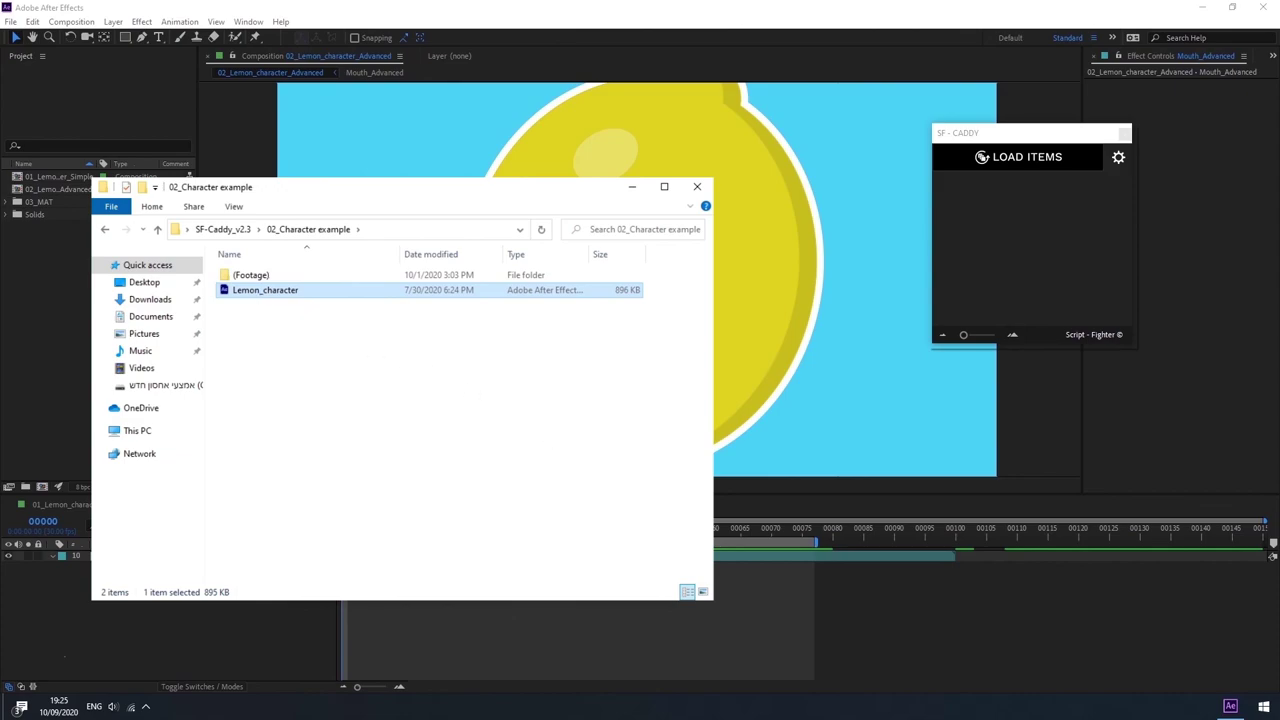